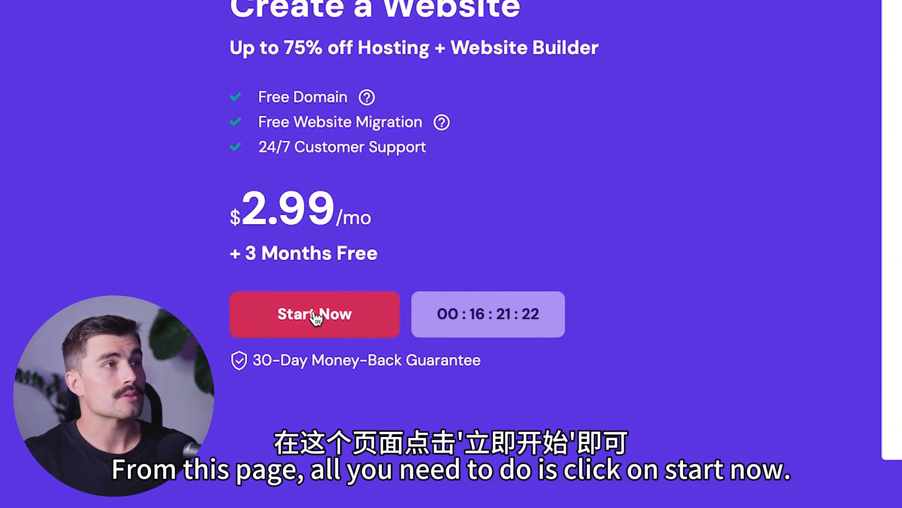
# - Start a Hostinger order with the Premium web hosting plan and the 12-month billing period
pyautogui.click(160, 311)
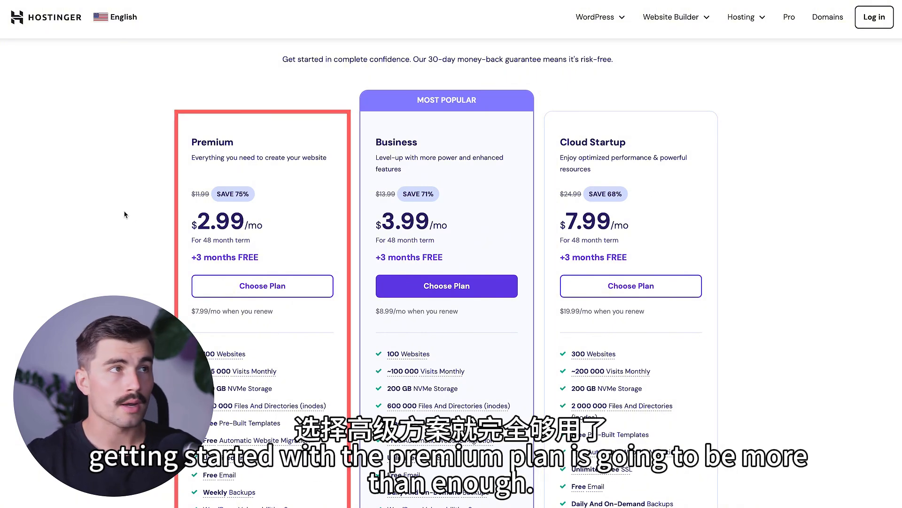
pyautogui.scroll(-3, 267, 161)
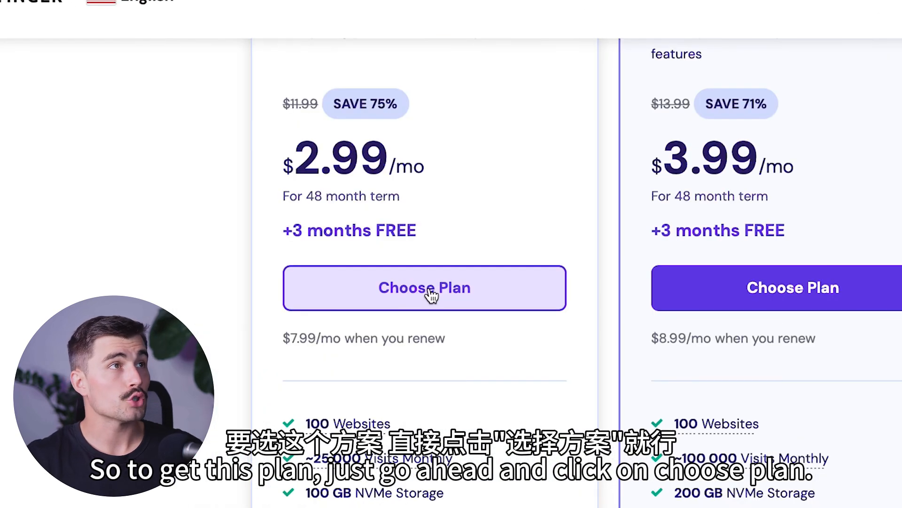
pyautogui.click(431, 296)
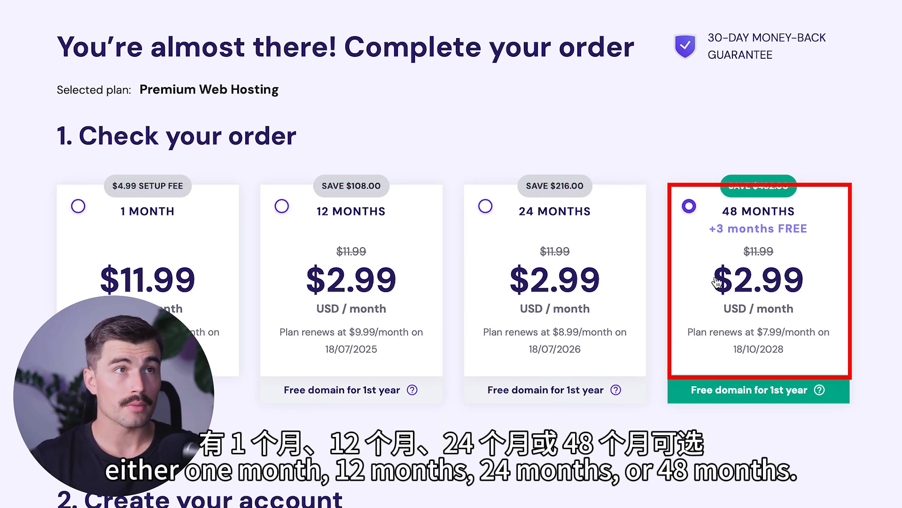
pyautogui.click(282, 206)
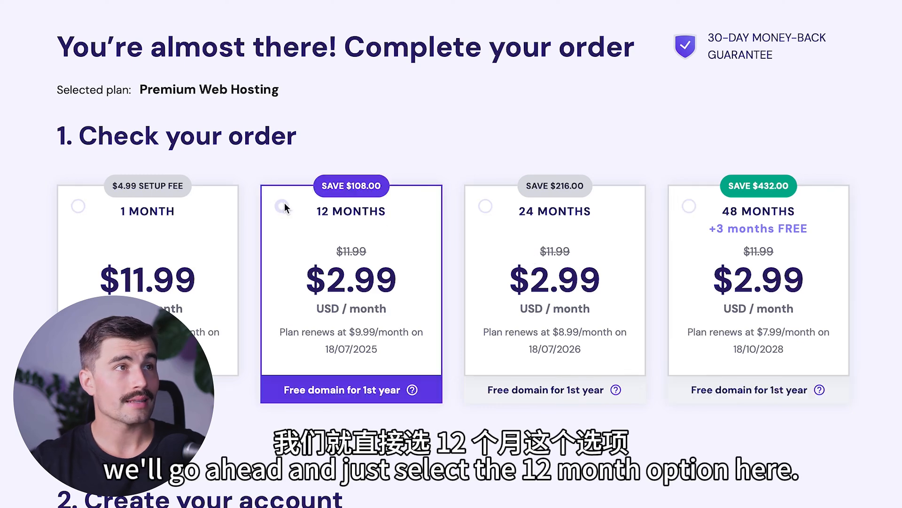
# - Apply the coupon code MYFIRSTWEBSITE to the hosting order in the payment section
pyautogui.scroll(-7, 443, 329)
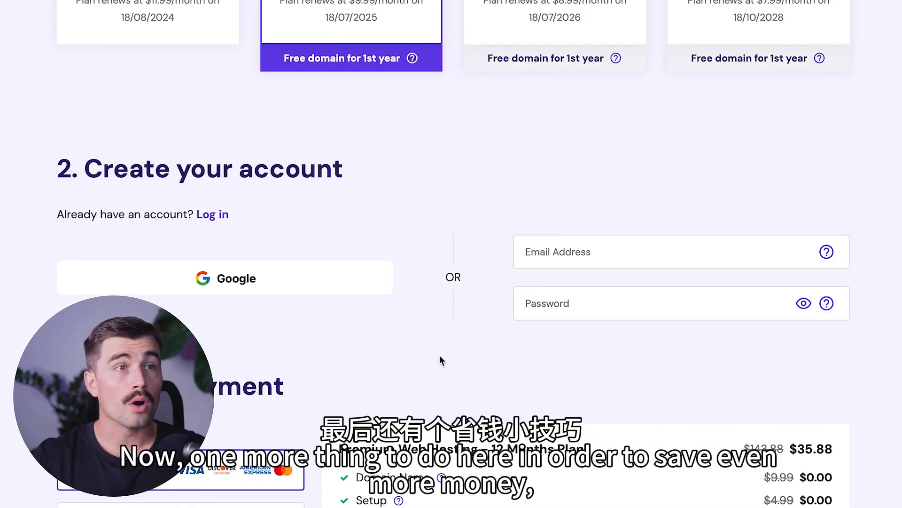
pyautogui.scroll(-2, 442, 359)
pyautogui.scroll(-10, 441, 359)
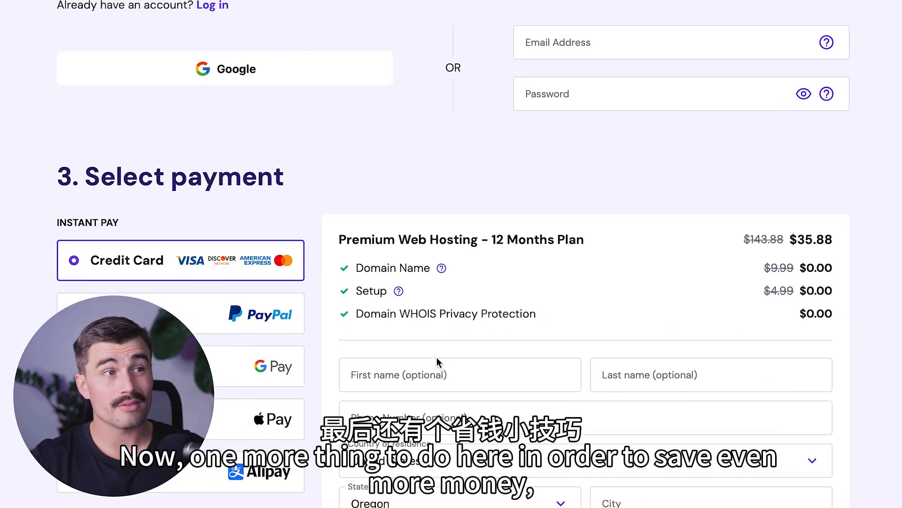
pyautogui.scroll(-1, 428, 141)
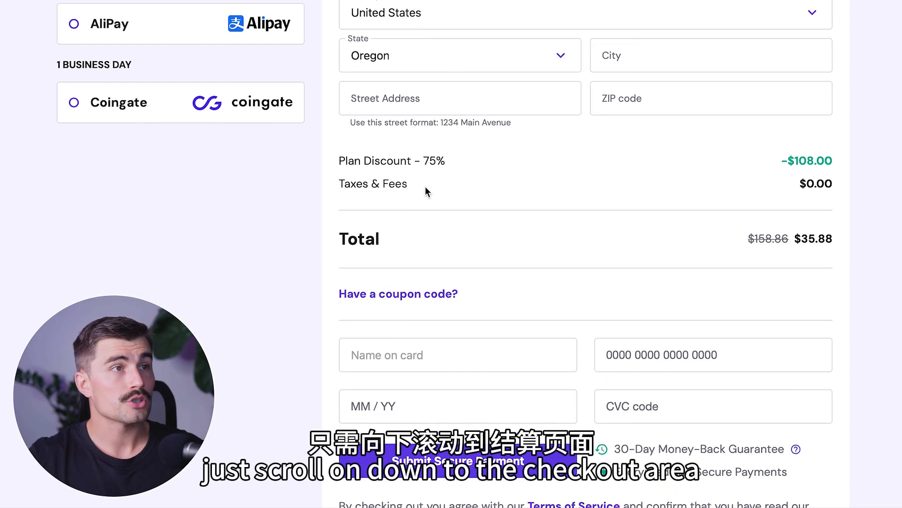
pyautogui.click(392, 295)
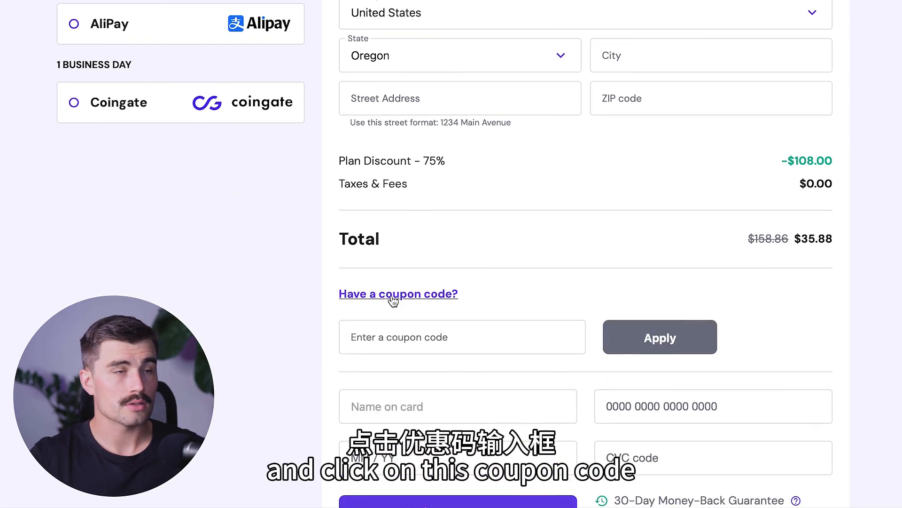
pyautogui.click(457, 339)
pyautogui.write('MYFIRSTWEBSITE')
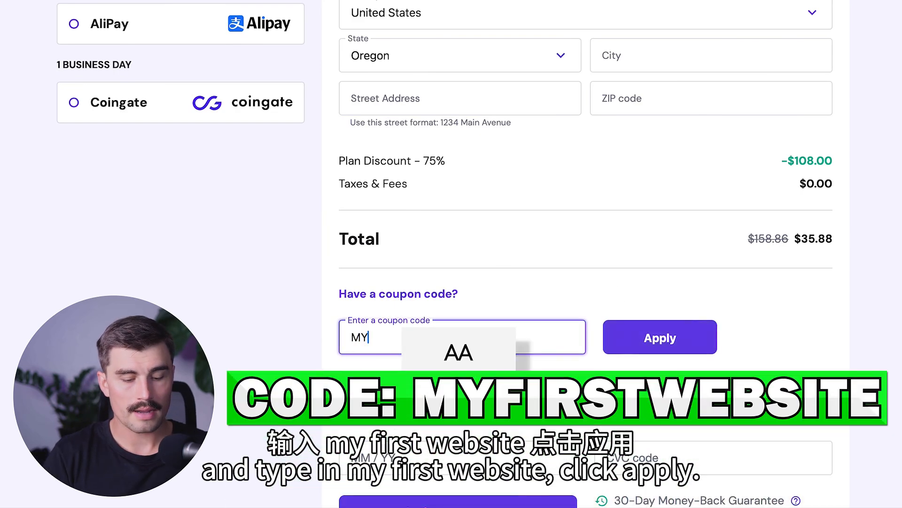
pyautogui.click(695, 338)
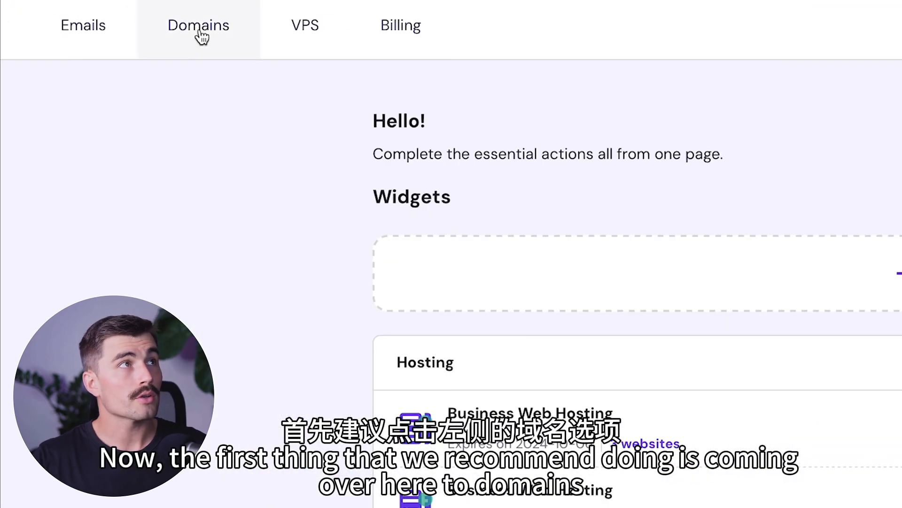
# - Open the domain management area to examine the options for getting a new domain
pyautogui.click(99, 14)
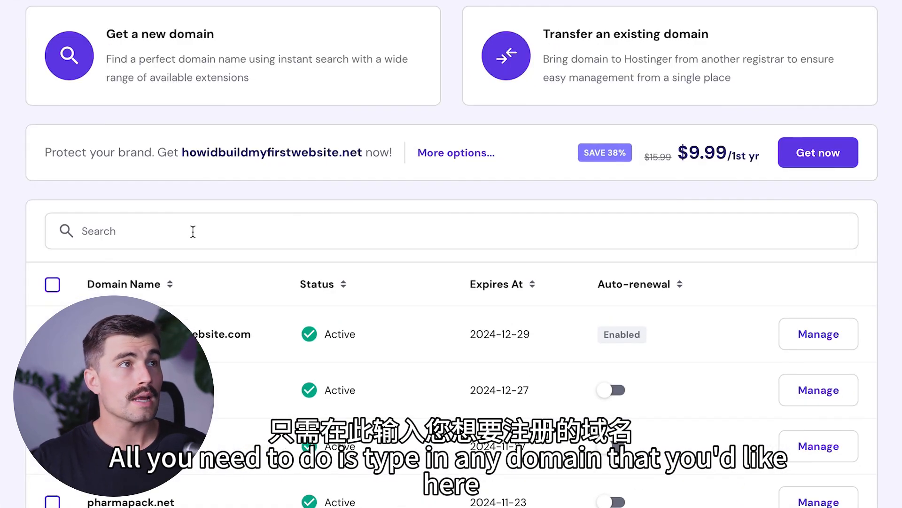
pyautogui.click(358, 240)
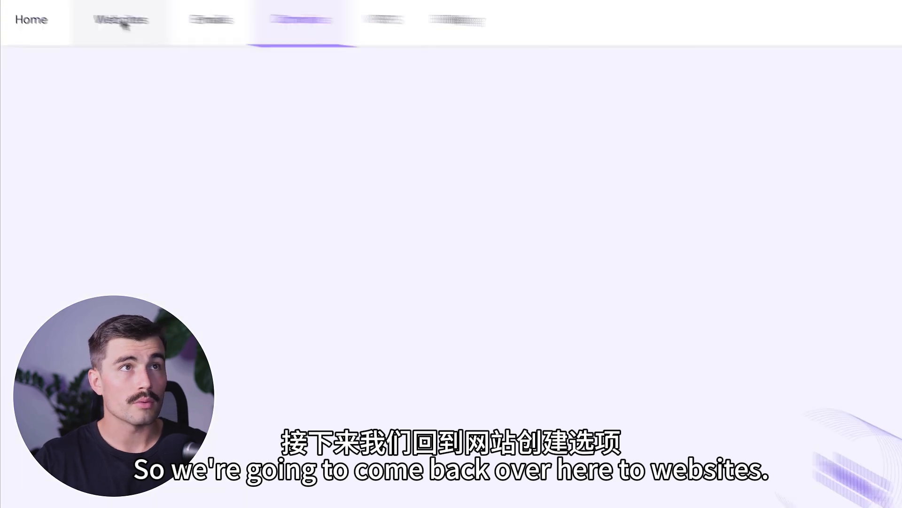
# - Add a new website with Hostinger Website Builder and choose to use pre-made templates
pyautogui.click(286, 33)
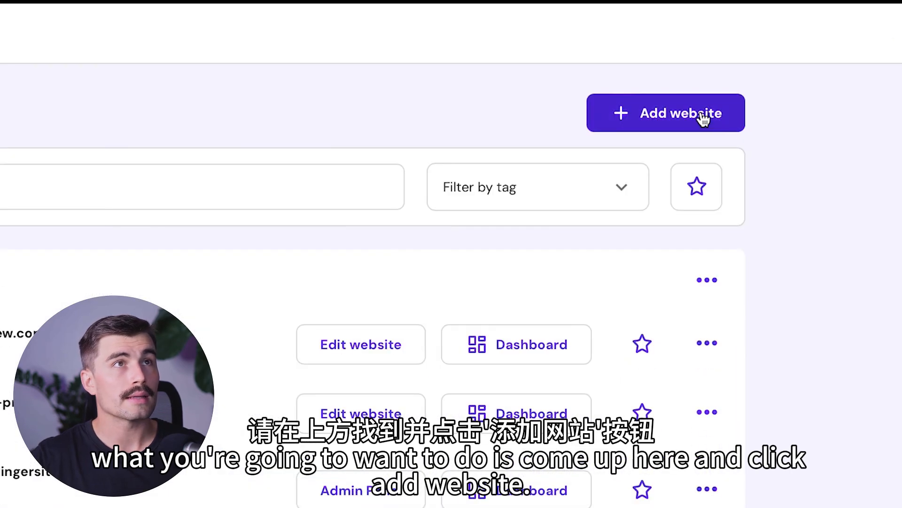
pyautogui.click(704, 120)
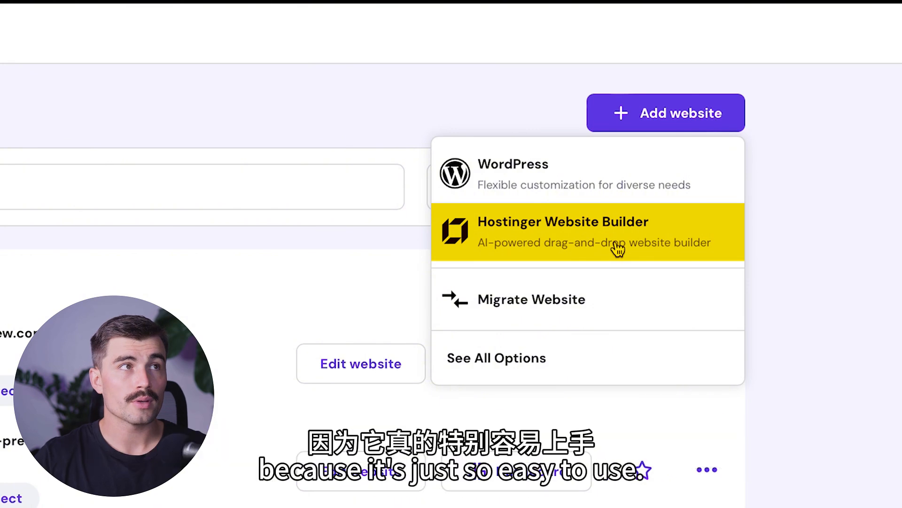
pyautogui.click(698, 230)
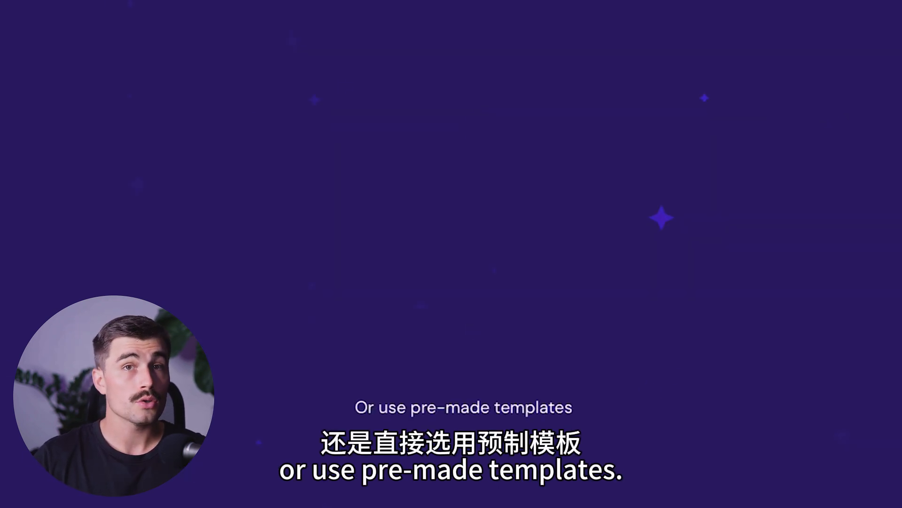
pyautogui.click(459, 408)
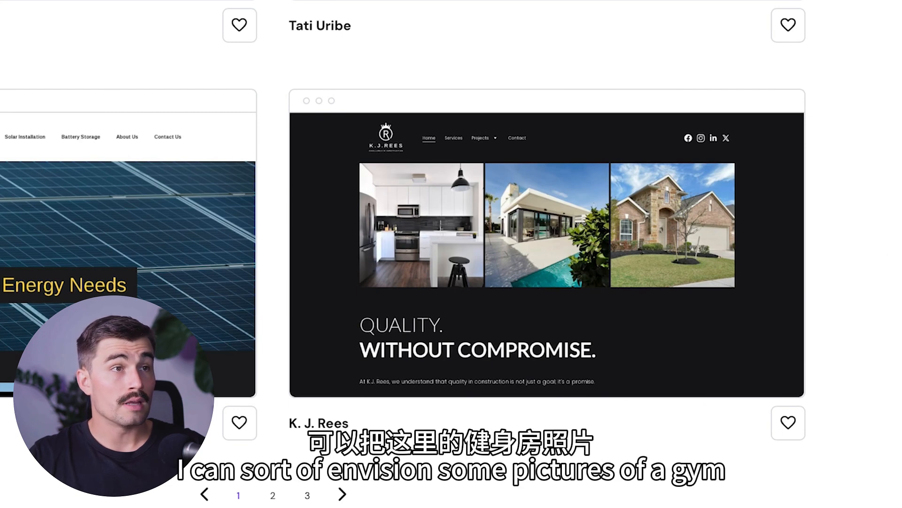
# - Preview the K. J. Rees template's home page in full, including its mobile layout
pyautogui.moveTo(371, 235)
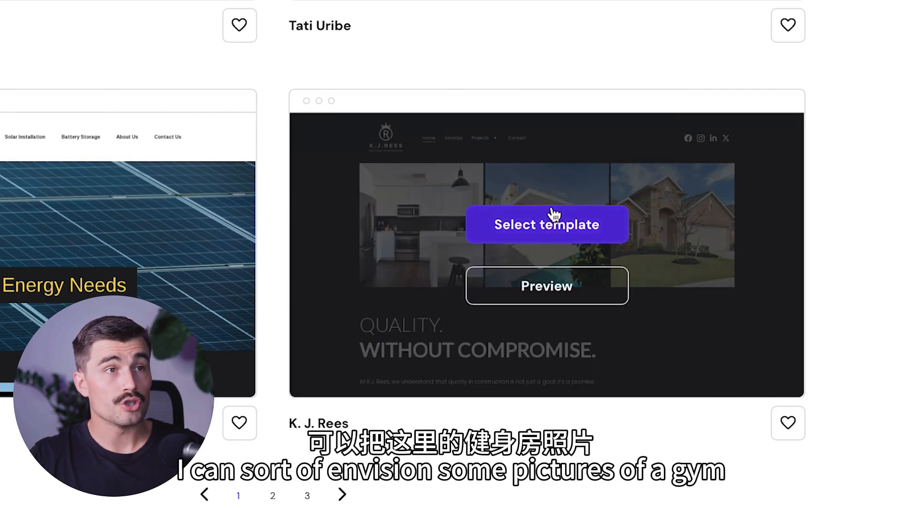
pyautogui.scroll(-2, 710, 176)
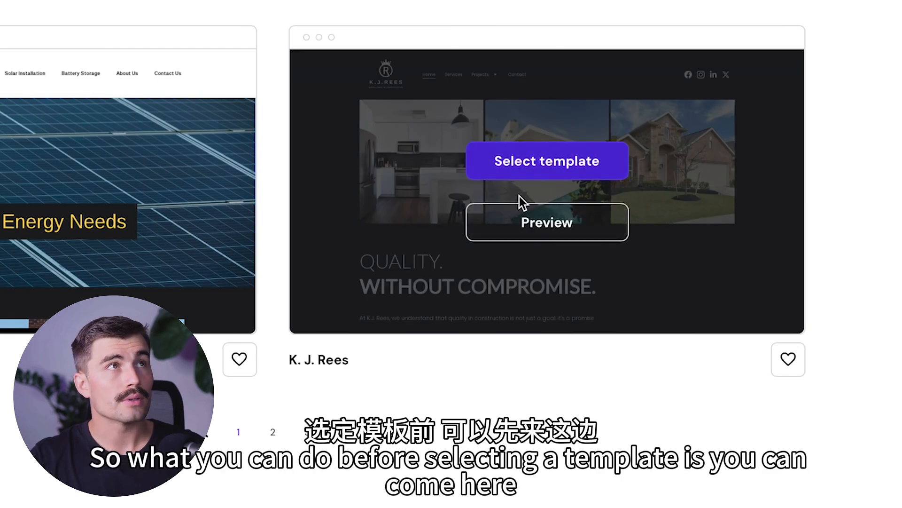
pyautogui.click(520, 221)
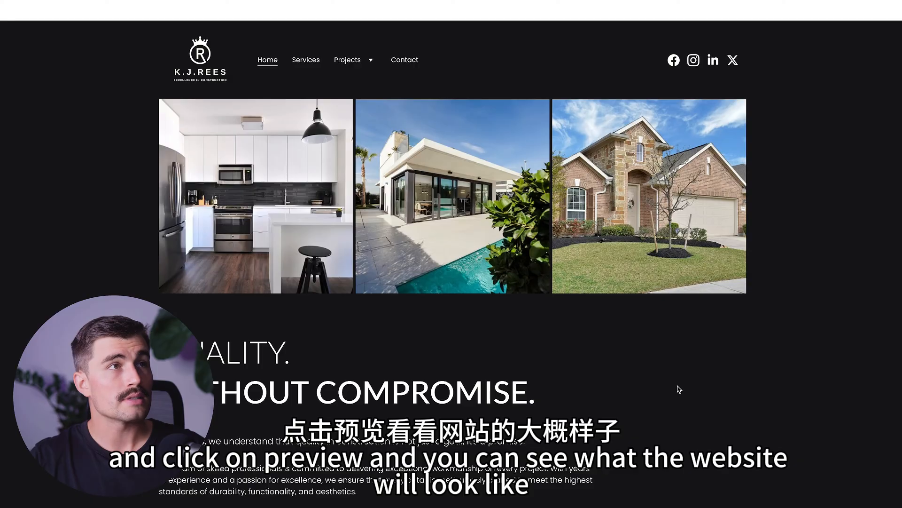
pyautogui.scroll(-12, 666, 385)
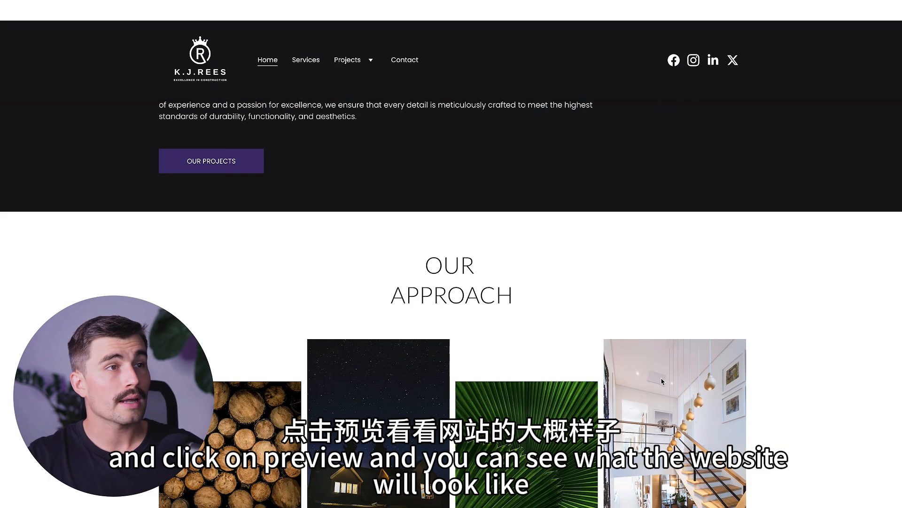
pyautogui.scroll(-15, 661, 379)
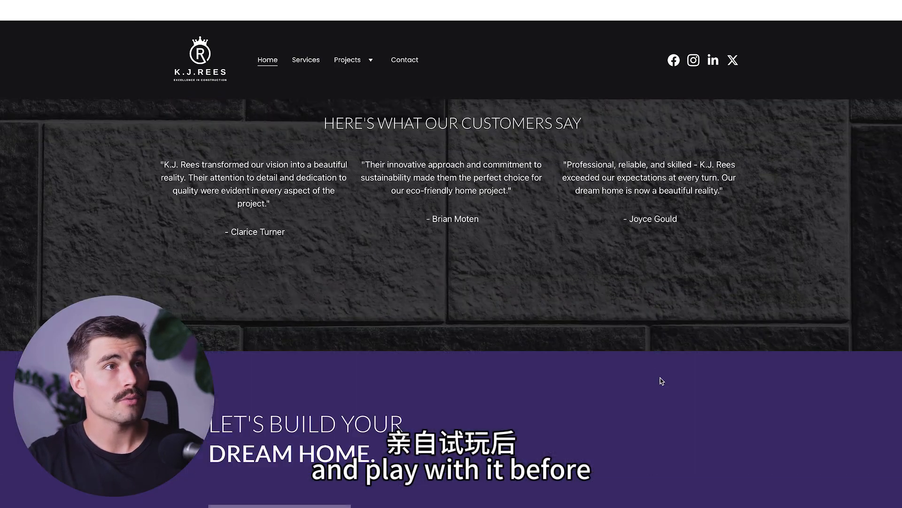
pyautogui.scroll(20, 660, 380)
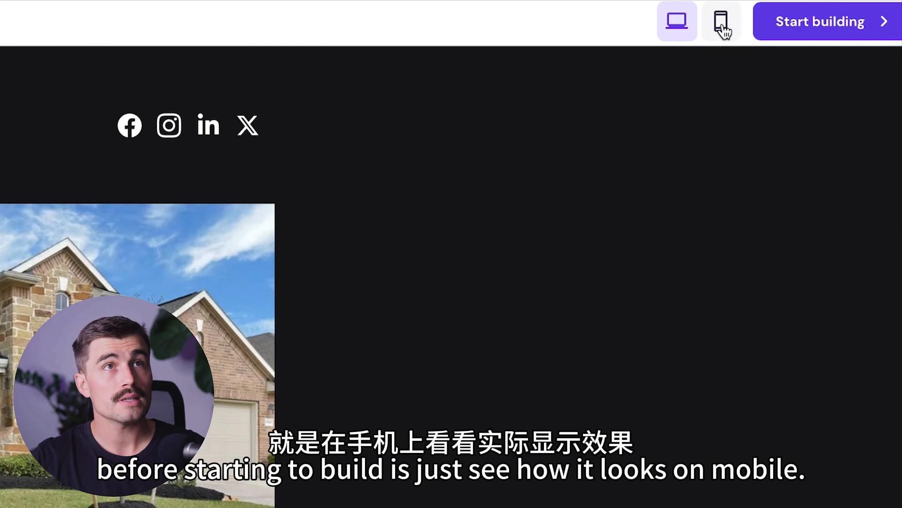
pyautogui.click(723, 26)
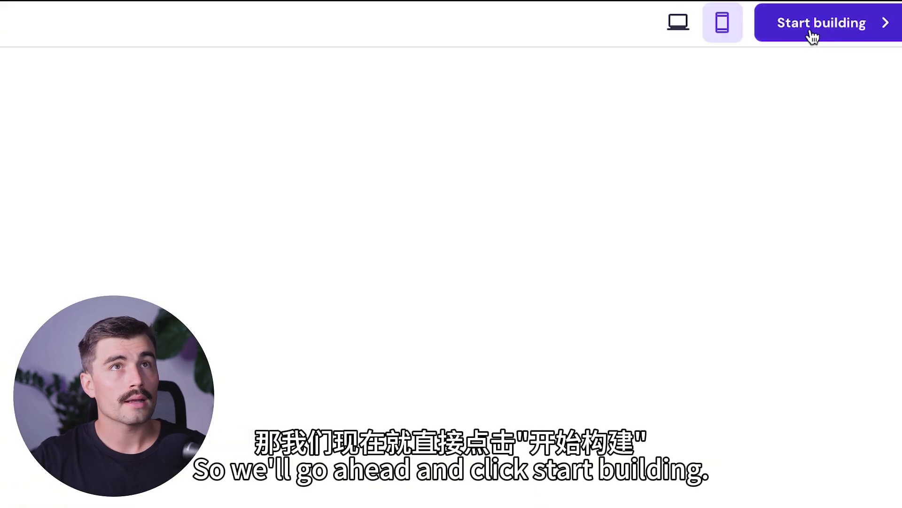
# - Start building with the previewed template, switch the editor to desktop view and dismiss the pop-up card
pyautogui.click(809, 34)
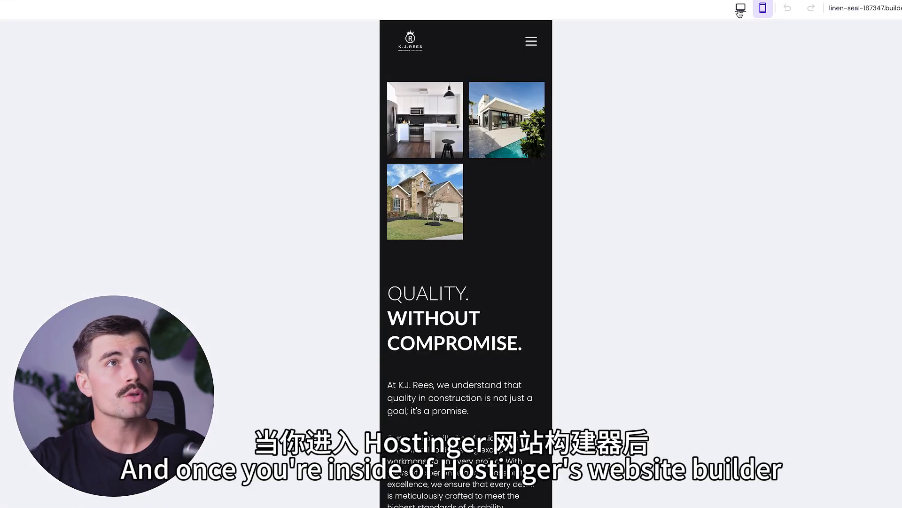
pyautogui.click(733, 14)
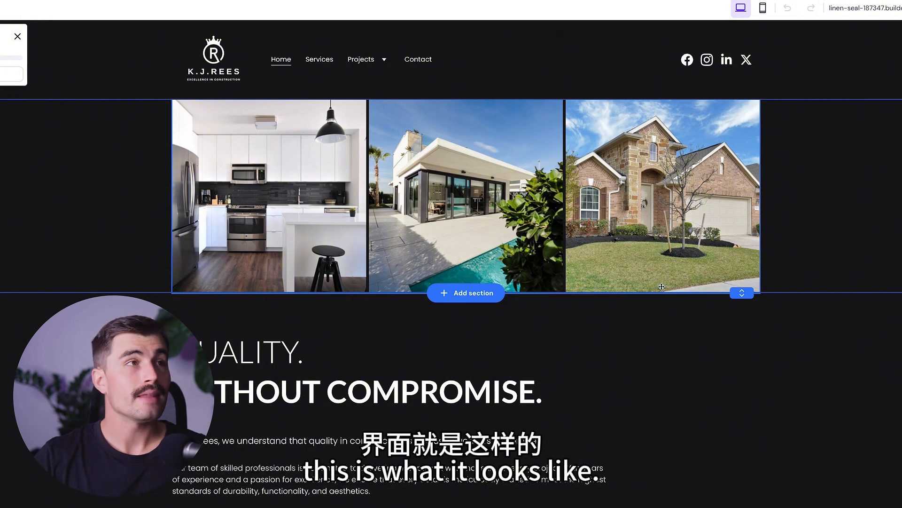
pyautogui.click(18, 38)
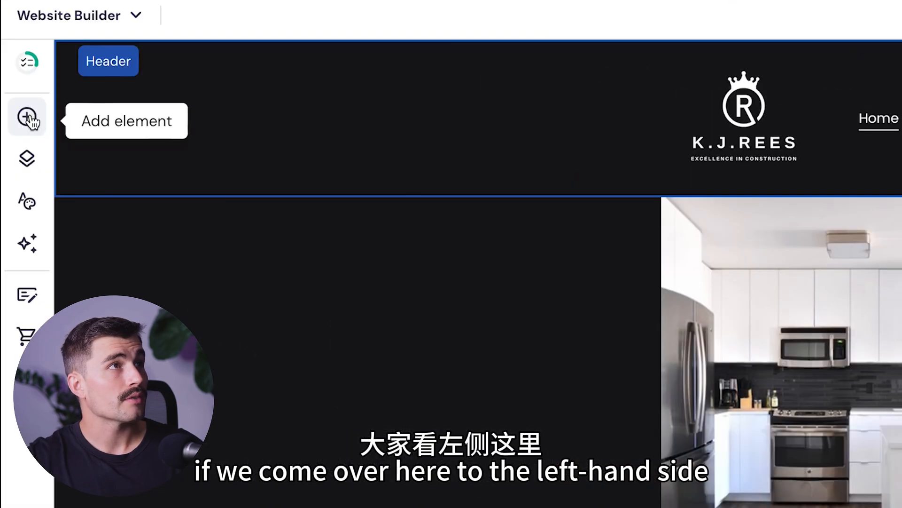
# - Examine the elements that can be added and the site's pages and navigation structure
pyautogui.click(27, 117)
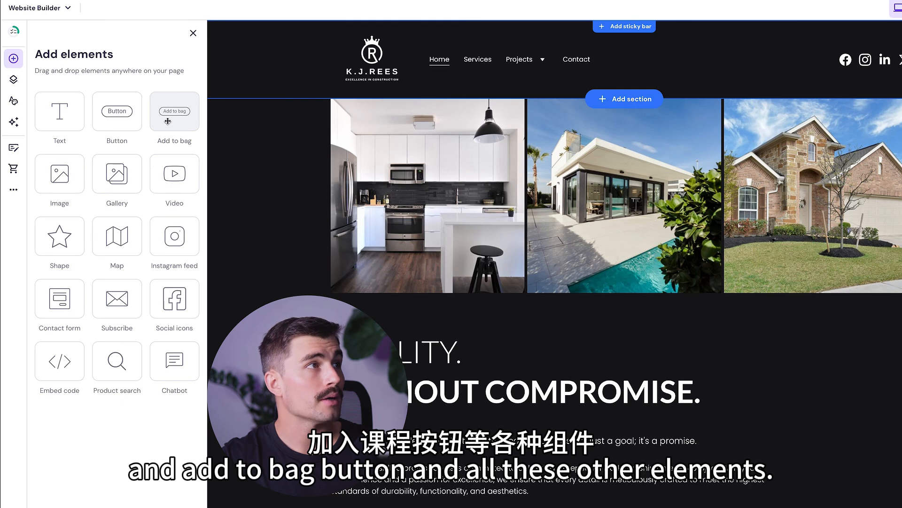
pyautogui.click(13, 81)
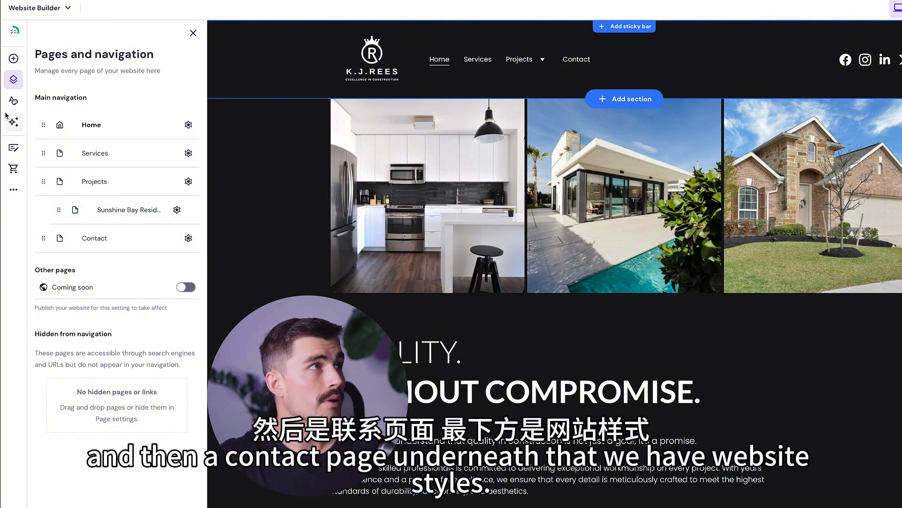
# - Look through the website style settings for colors, fonts, buttons and animations
pyautogui.click(14, 102)
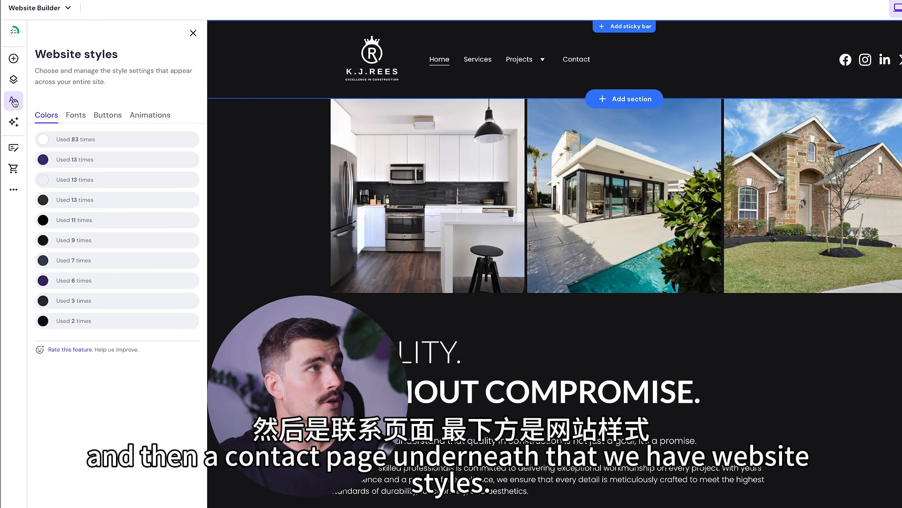
pyautogui.click(76, 117)
pyautogui.click(108, 118)
pyautogui.click(151, 119)
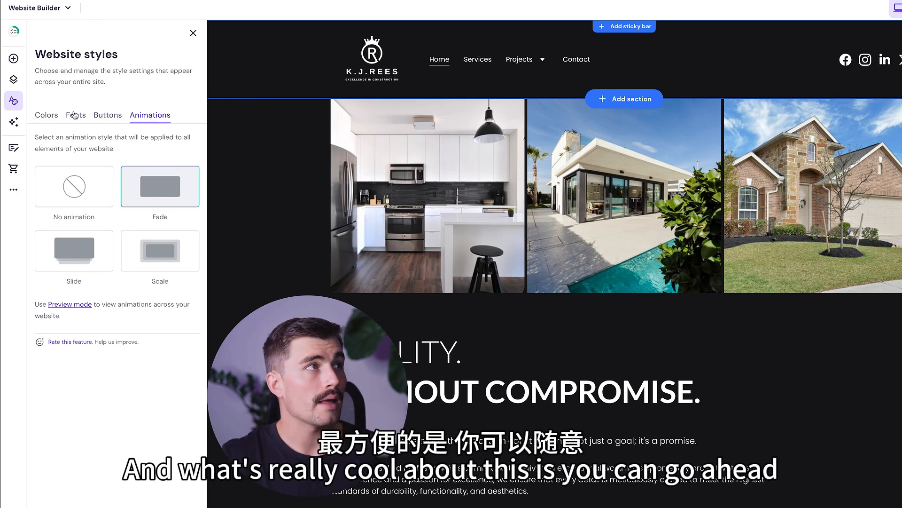
# - Replace the site-wide purple color #432E70 with red #FF0000 in the website styles
pyautogui.click(53, 116)
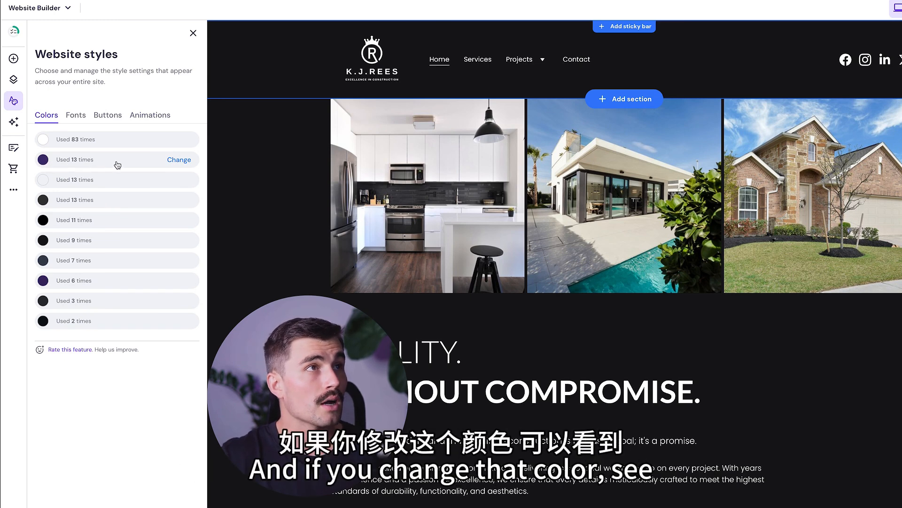
pyautogui.click(178, 159)
pyautogui.moveTo(138, 363); pyautogui.dragTo(85, 362)
pyautogui.moveTo(141, 324); pyautogui.dragTo(193, 284)
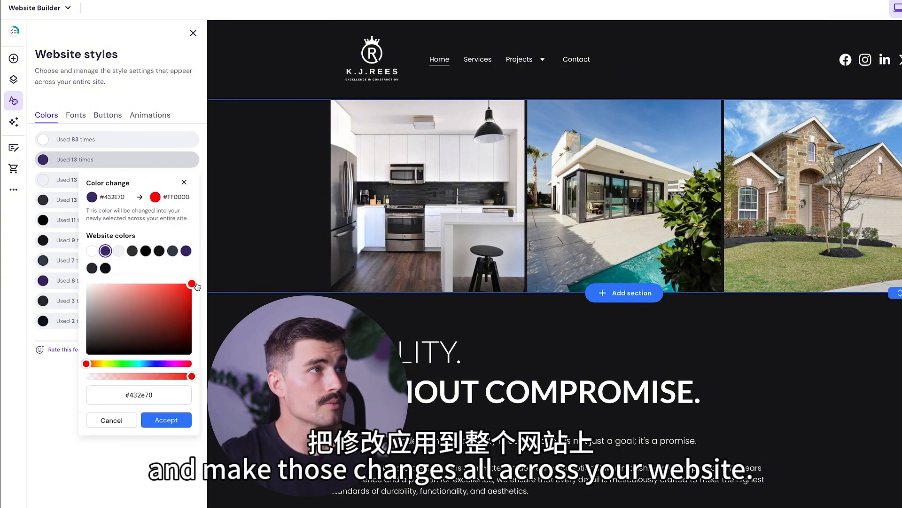
pyautogui.click(176, 420)
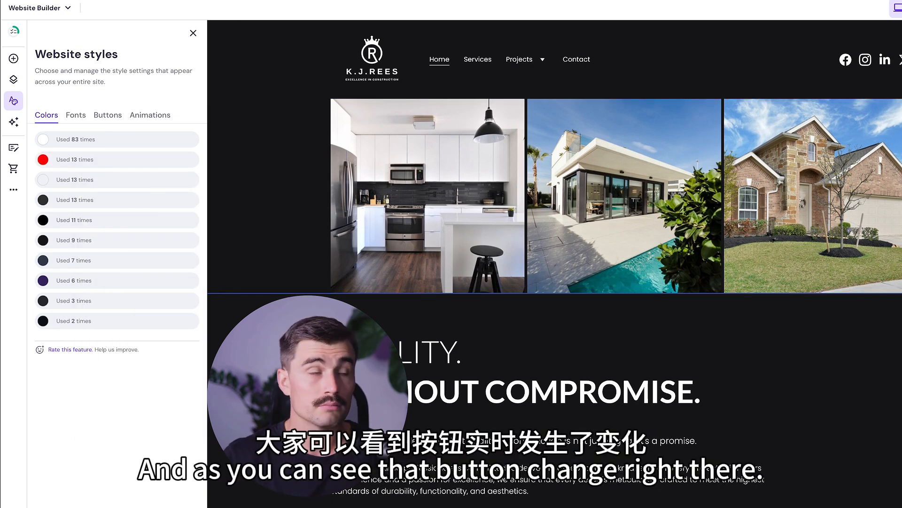
# - Review the available AI tools and the list of the site's blog posts
pyautogui.click(14, 122)
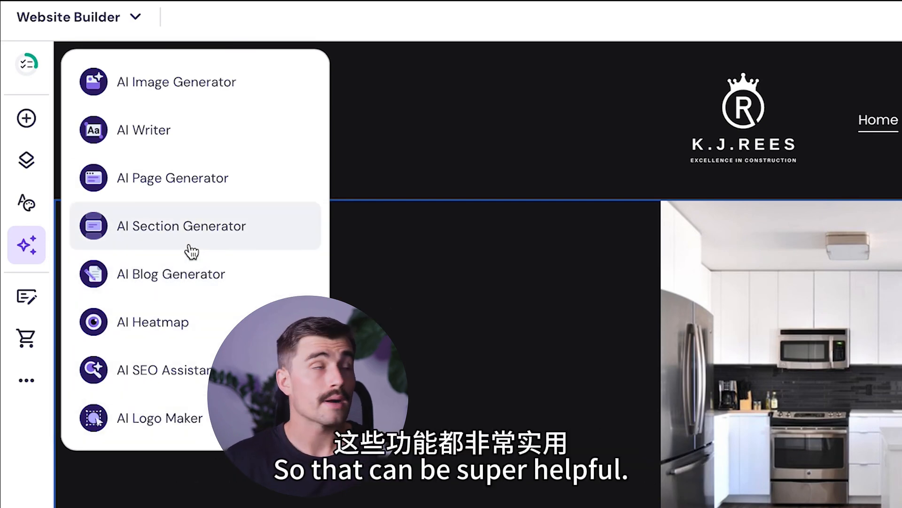
pyautogui.click(26, 295)
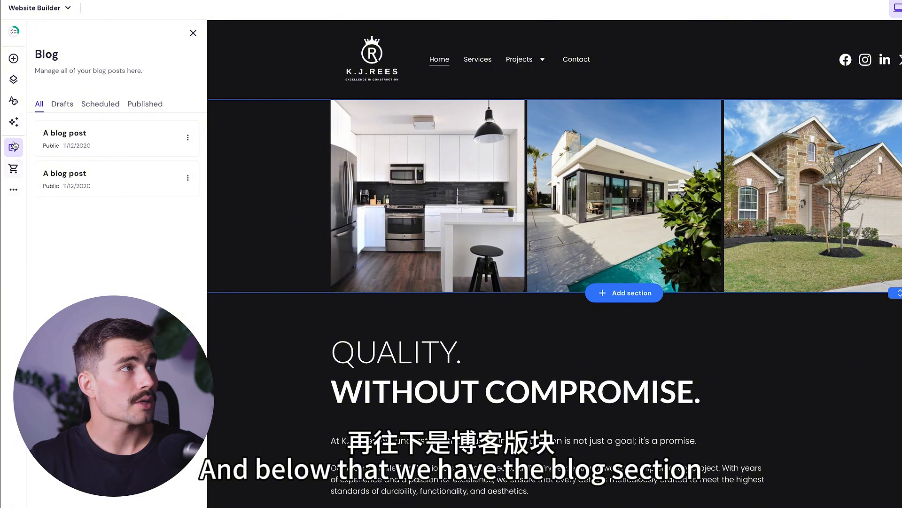
# - Add an About page from the layout with mission, vision and team sections, and change its heading to "GET TO KNOW IRON PARADISE"
pyautogui.click(13, 168)
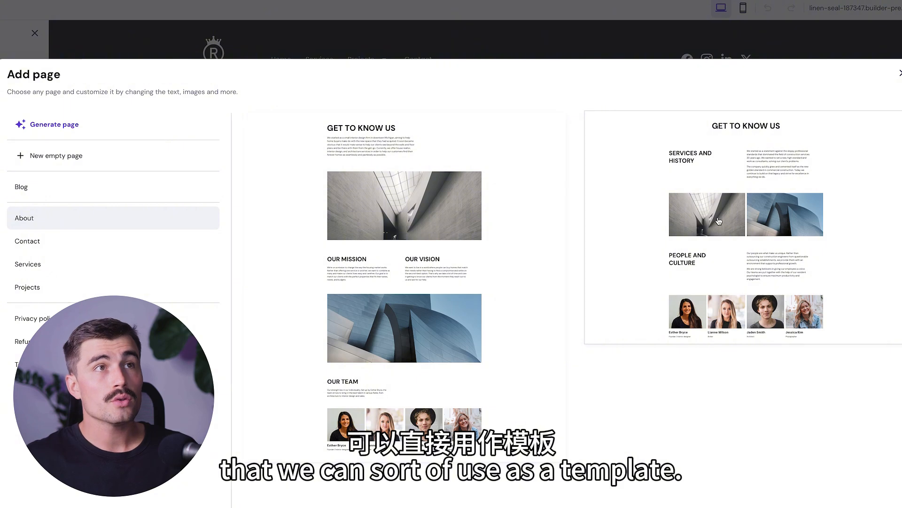
pyautogui.click(378, 205)
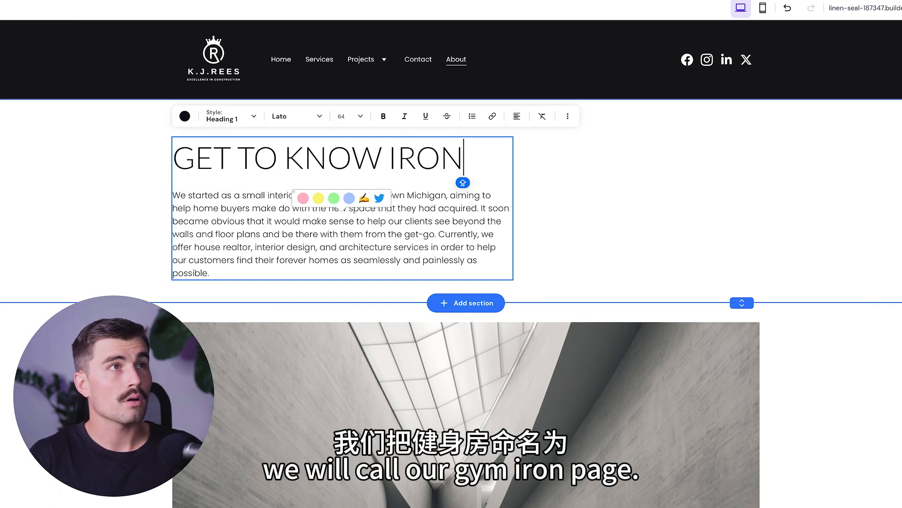
pyautogui.write('PARADISE')
pyautogui.tripleClick(247, 278)
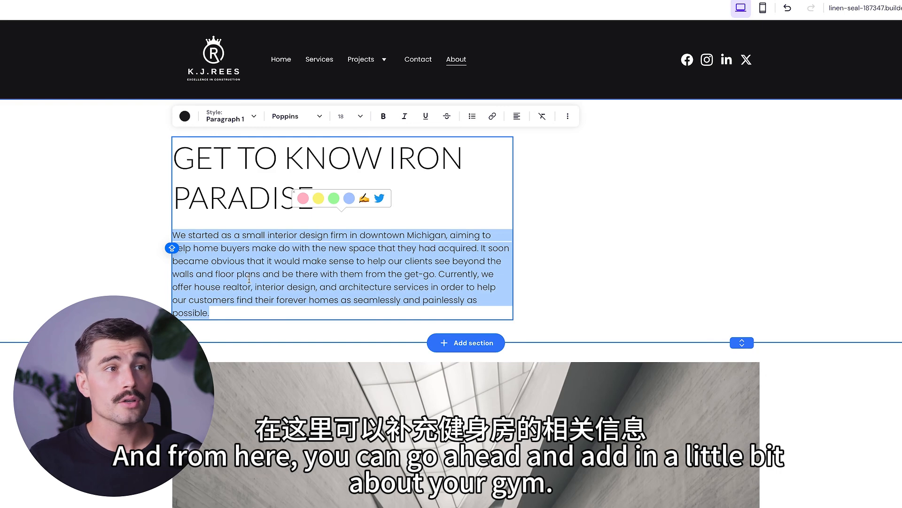
# - Open the media library to change the large architectural image below the About page's introduction
pyautogui.scroll(-3, 249, 280)
pyautogui.click(578, 294)
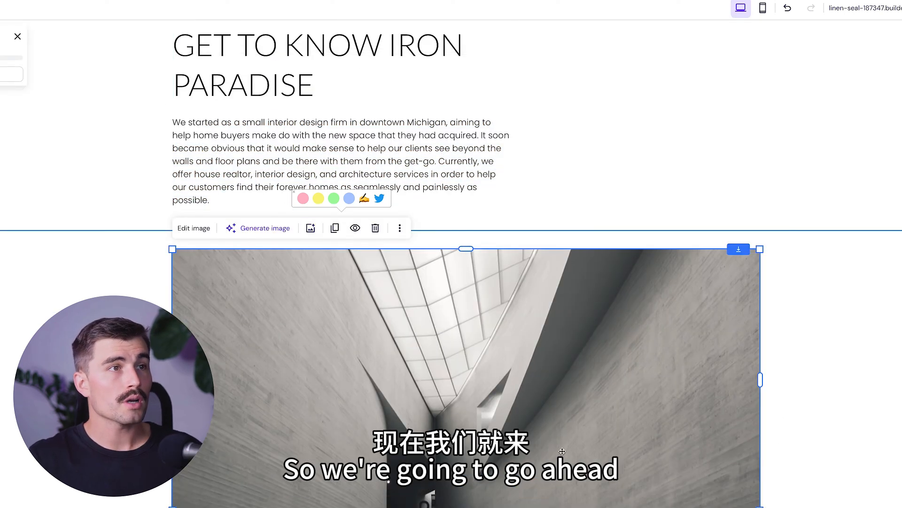
pyautogui.scroll(3, 320, 347)
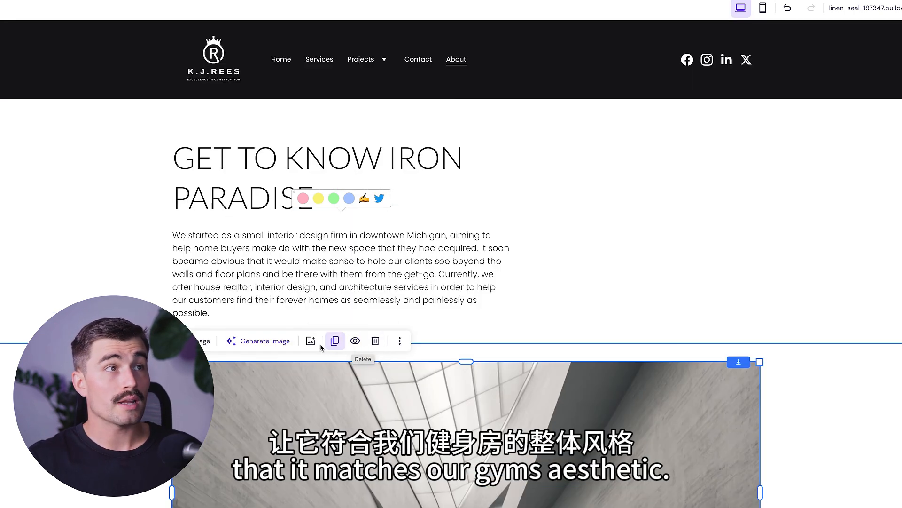
pyautogui.scroll(-2, 320, 344)
pyautogui.click(311, 285)
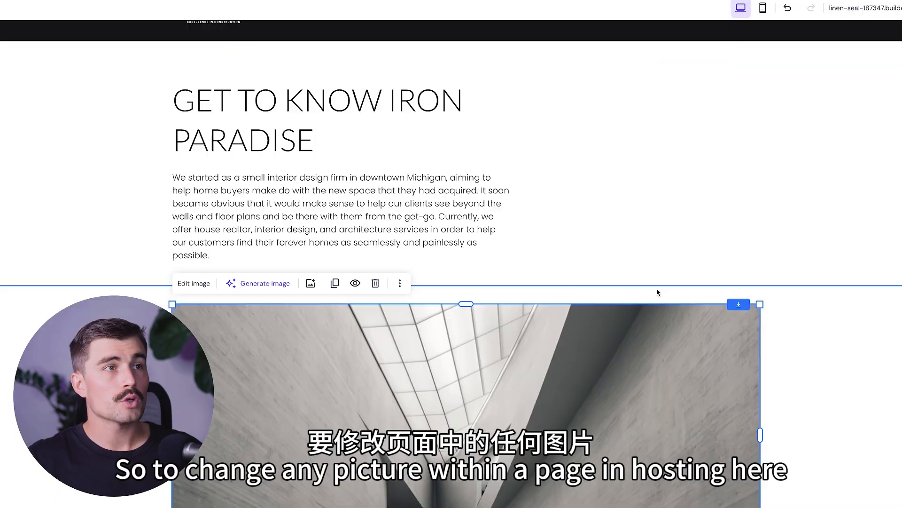
pyautogui.scroll(-1, 419, 455)
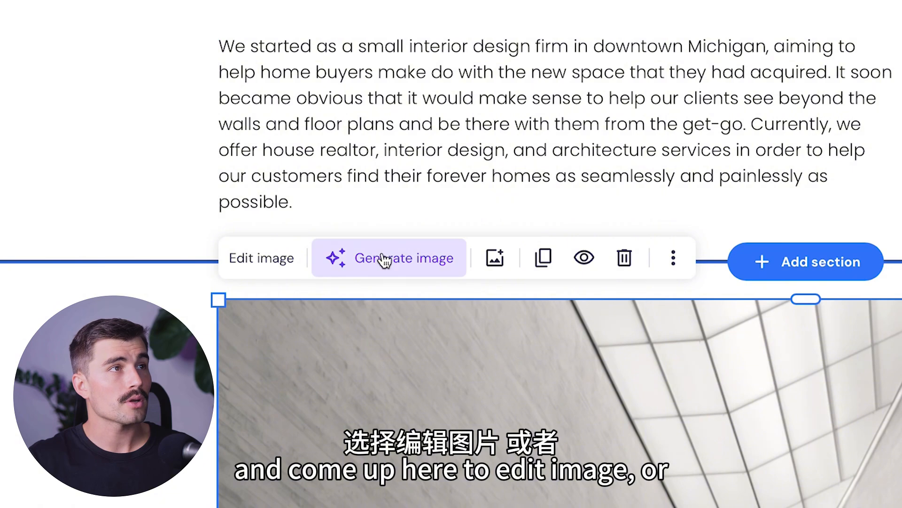
pyautogui.click(495, 258)
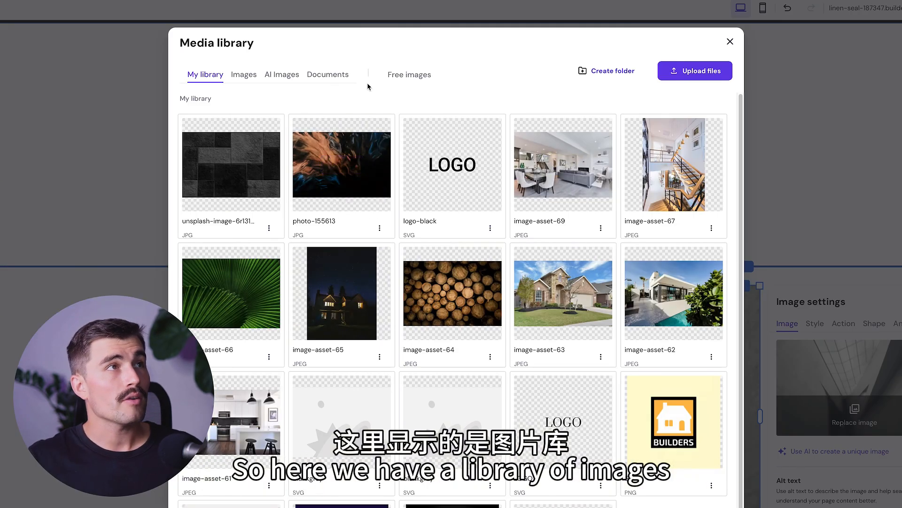
# - Search the free images for "DARK GYM", replace the architectural image with the warm-lit gym interior photo and make it taller
pyautogui.scroll(-1, 480, 304)
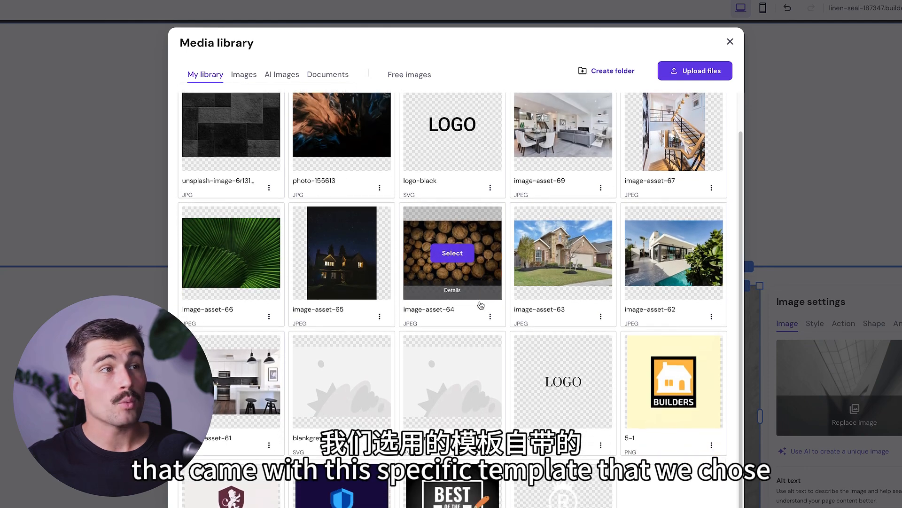
pyautogui.scroll(1, 471, 303)
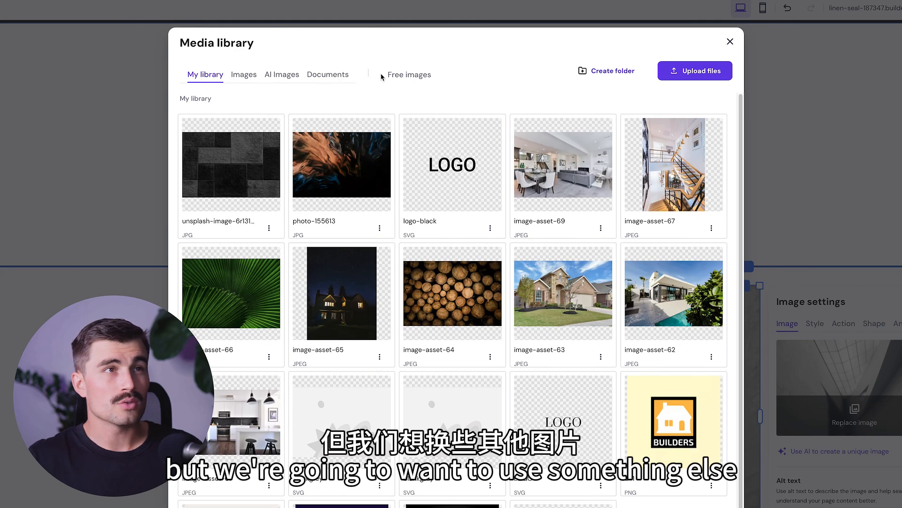
pyautogui.click(416, 74)
pyautogui.click(270, 104)
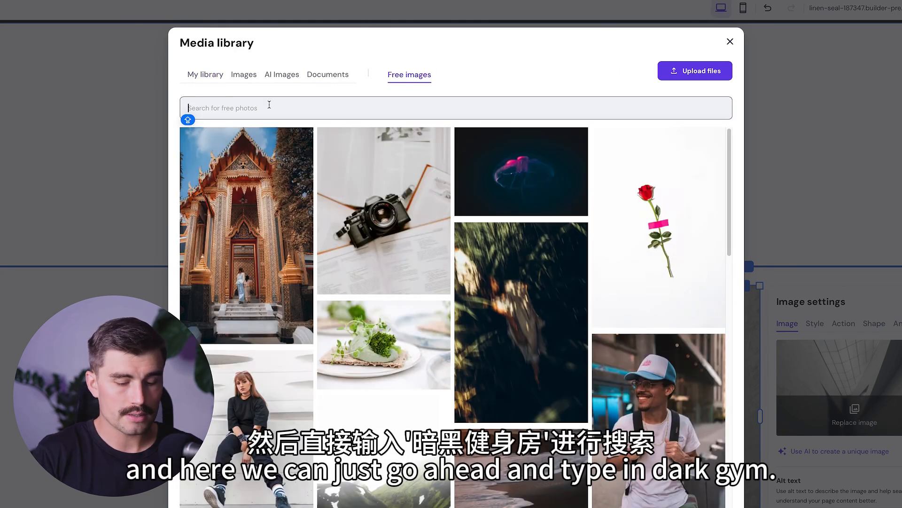
pyautogui.write('DARK GYM')
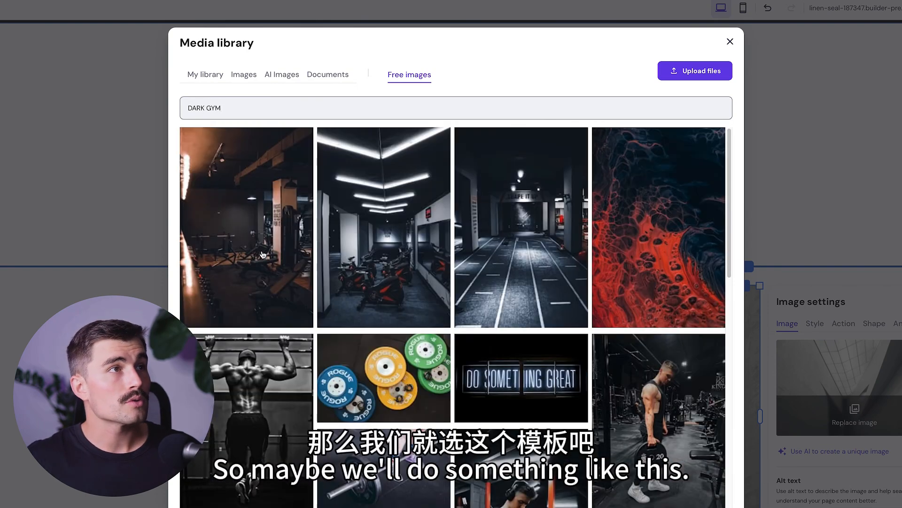
pyautogui.click(263, 254)
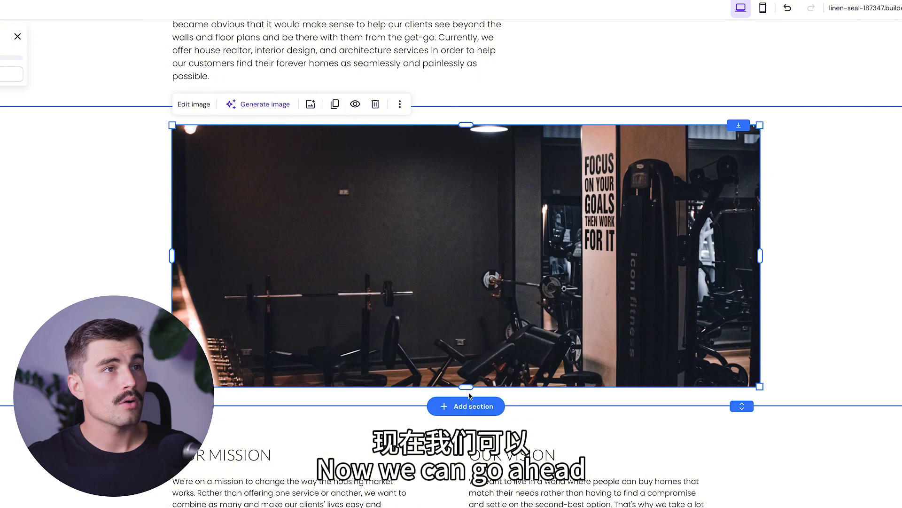
pyautogui.moveTo(467, 386); pyautogui.dragTo(467, 406)
# - Replace the introduction paragraph under the About heading with "This is the last gym you'll ever need."
pyautogui.scroll(-3, 560, 234)
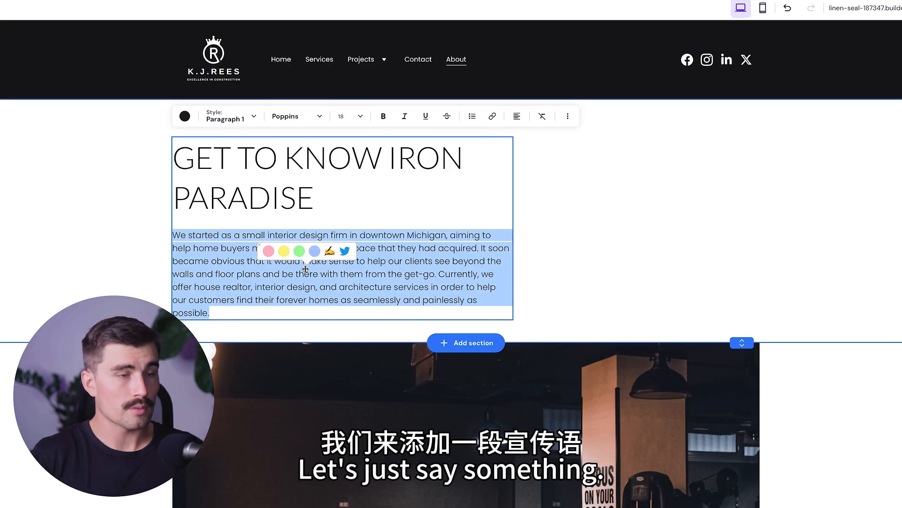
pyautogui.write("This is the last gym you'll e")
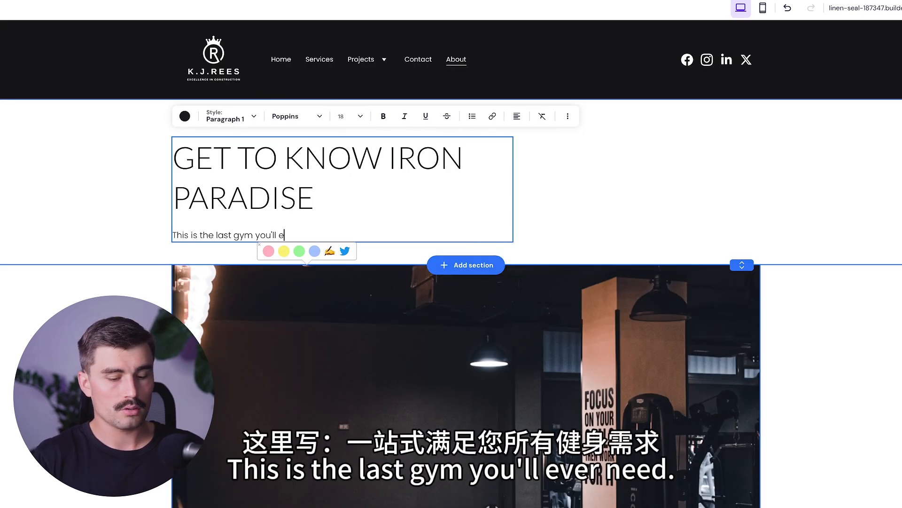
pyautogui.write('ver need.')
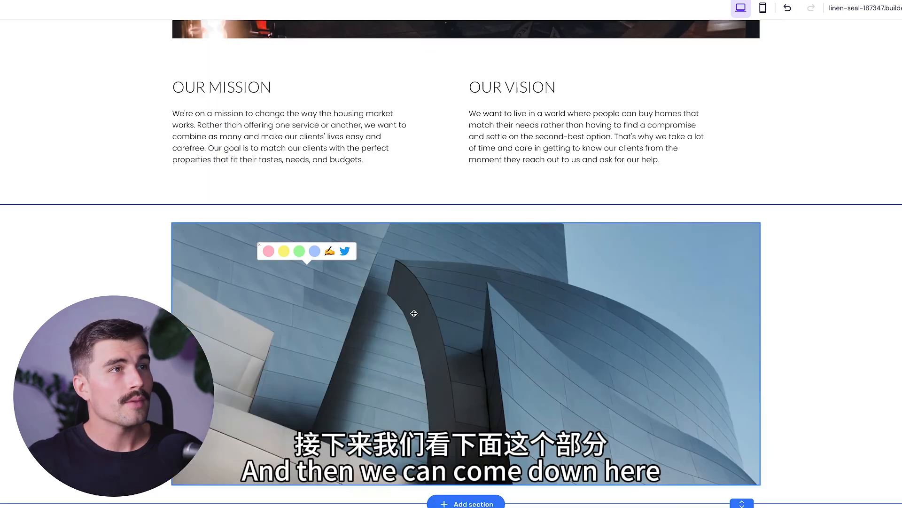
# - Replace the curved building image below the mission and vision texts with the dumbbell rack photo from a free image search for "gym"
pyautogui.scroll(1, 399, 308)
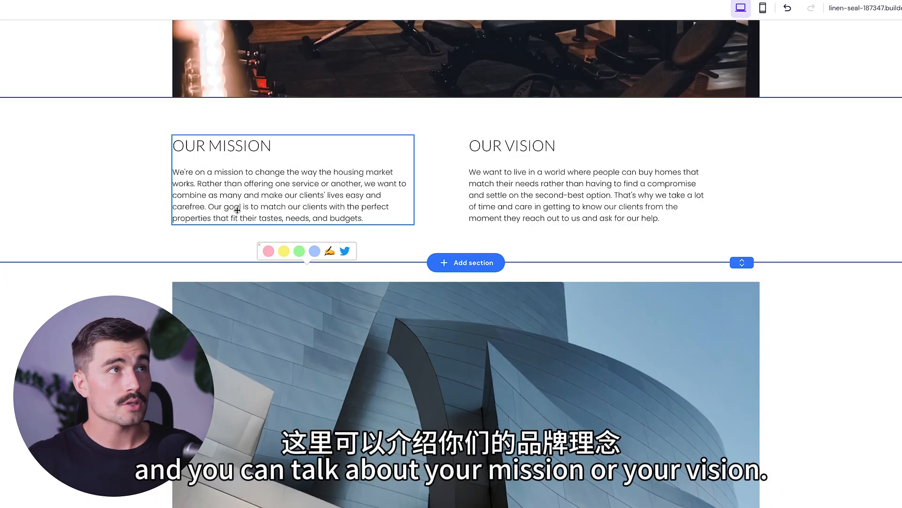
pyautogui.scroll(-3, 603, 215)
pyautogui.click(409, 216)
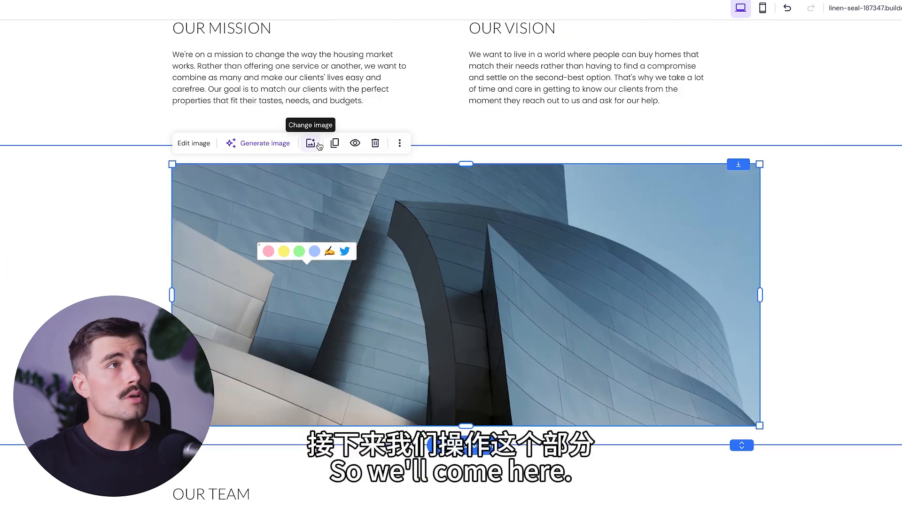
pyautogui.click(311, 143)
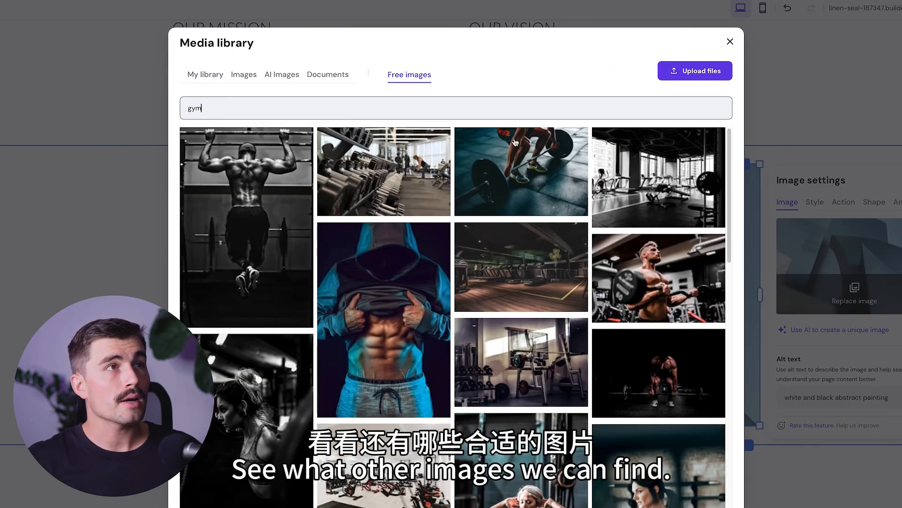
pyautogui.click(405, 172)
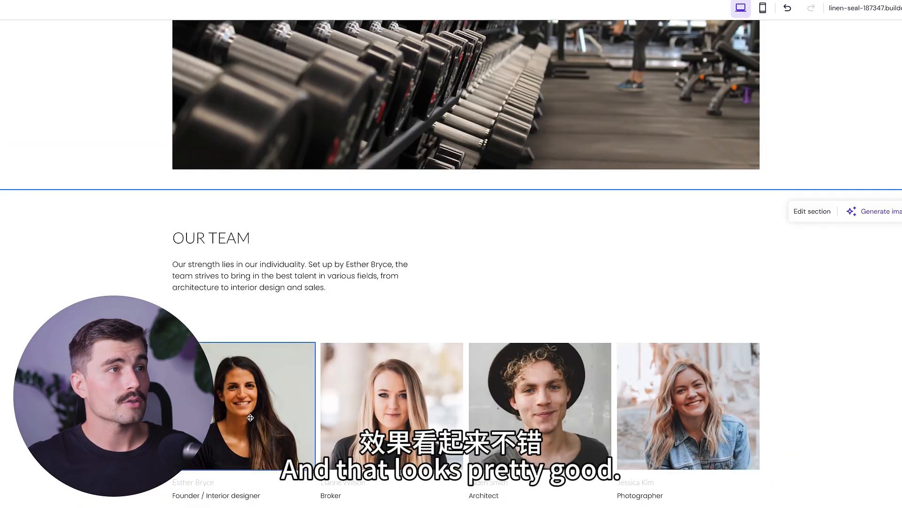
# - Replace the four portraits in the Our Team section with photos of personal trainers working with clients
pyautogui.click(254, 398)
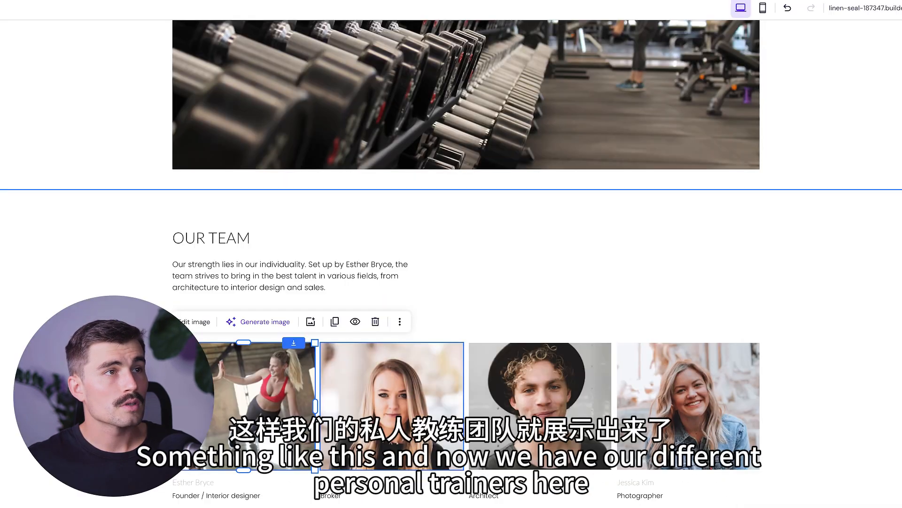
pyautogui.click(378, 432)
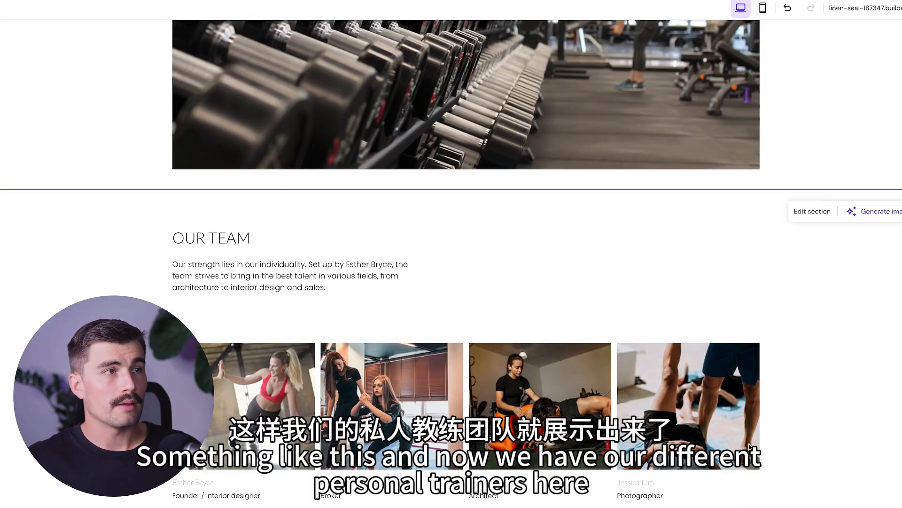
pyautogui.tripleClick(230, 495)
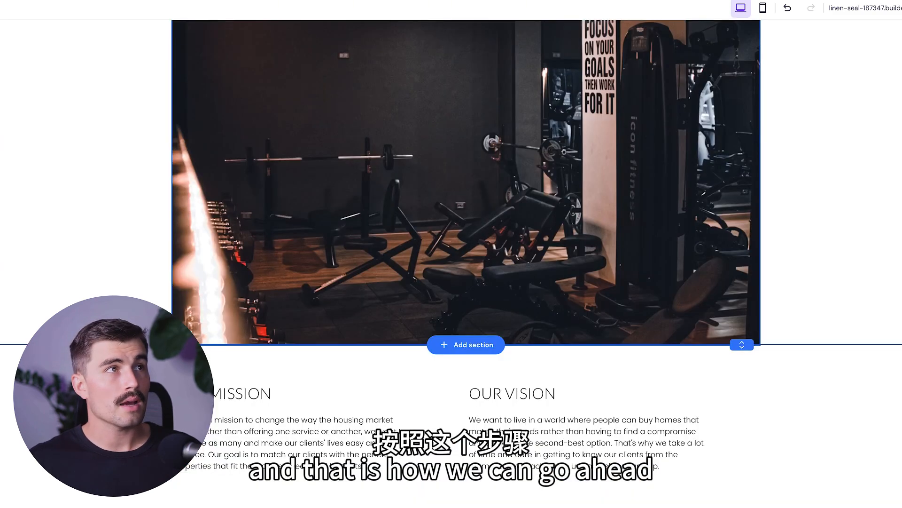
# - Move the About page between Home and Services in the site's main navigation
pyautogui.scroll(8, 648, 465)
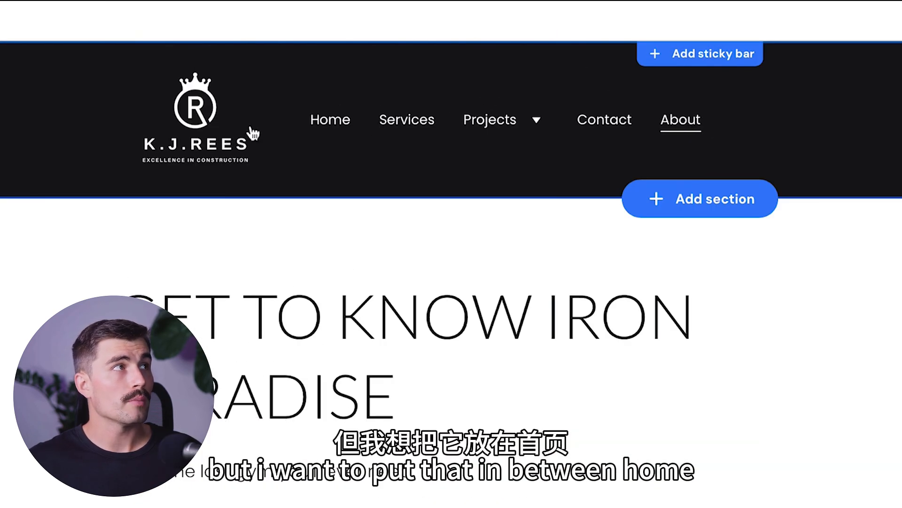
pyautogui.click(13, 81)
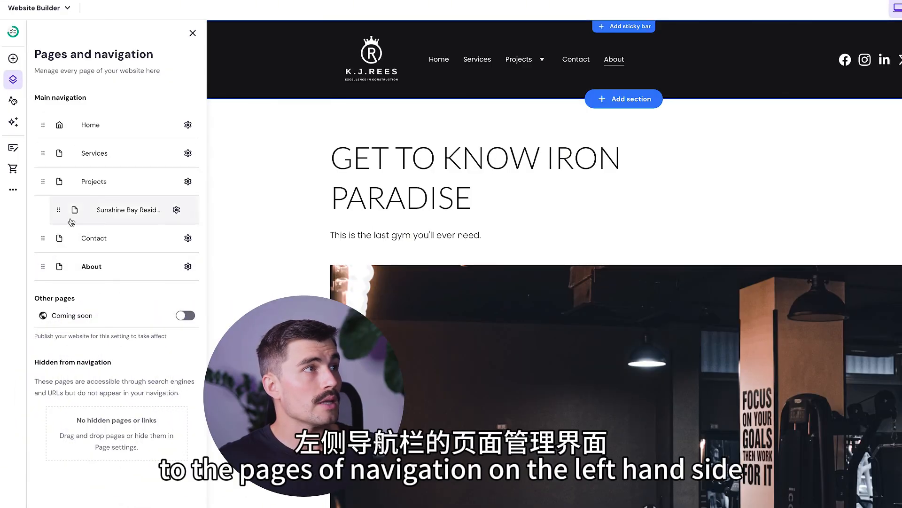
pyautogui.moveTo(43, 267); pyautogui.dragTo(54, 147)
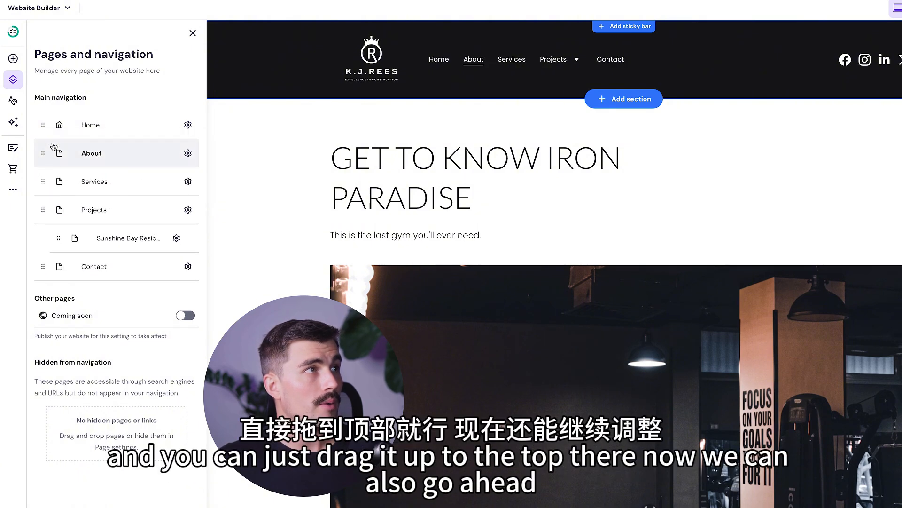
# - Open the Services page and look through its introduction, services list and FAQ sections
pyautogui.click(188, 154)
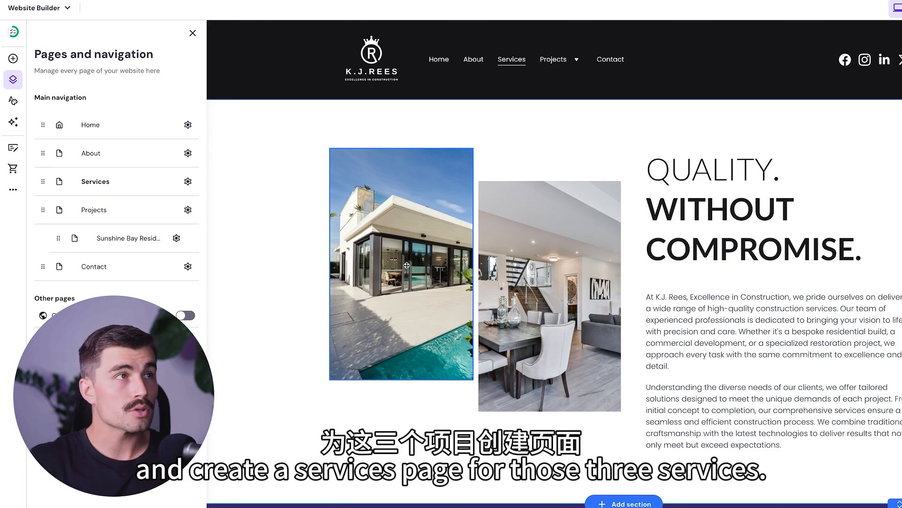
pyautogui.click(506, 438)
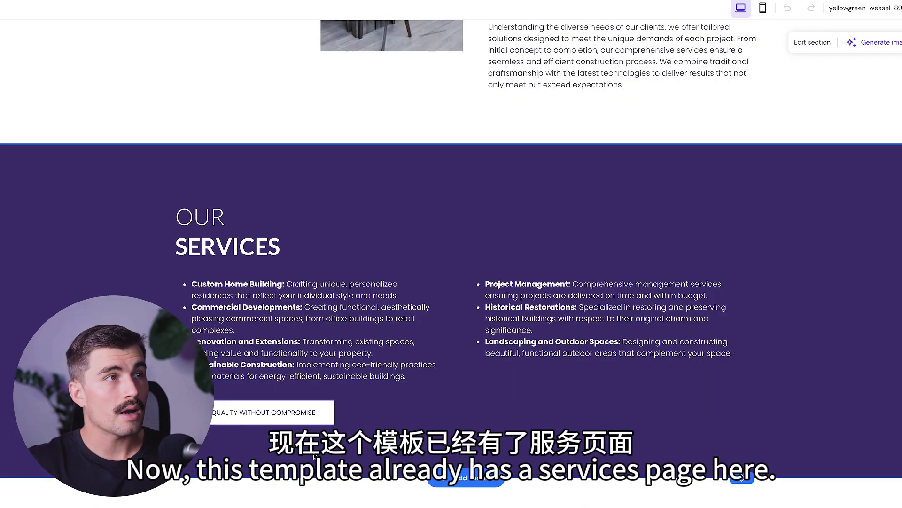
pyautogui.scroll(-2, 451, 263)
pyautogui.scroll(-15, 452, 263)
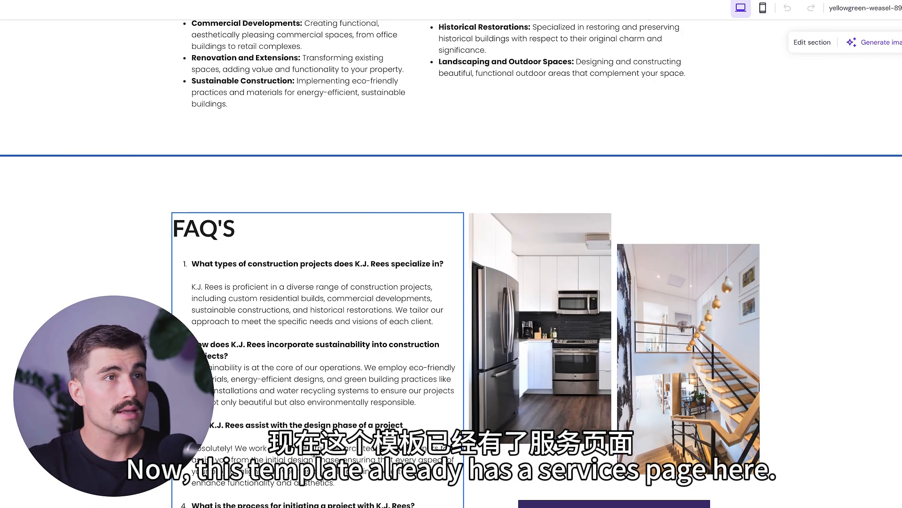
pyautogui.scroll(8, 452, 264)
pyautogui.scroll(10, 314, 455)
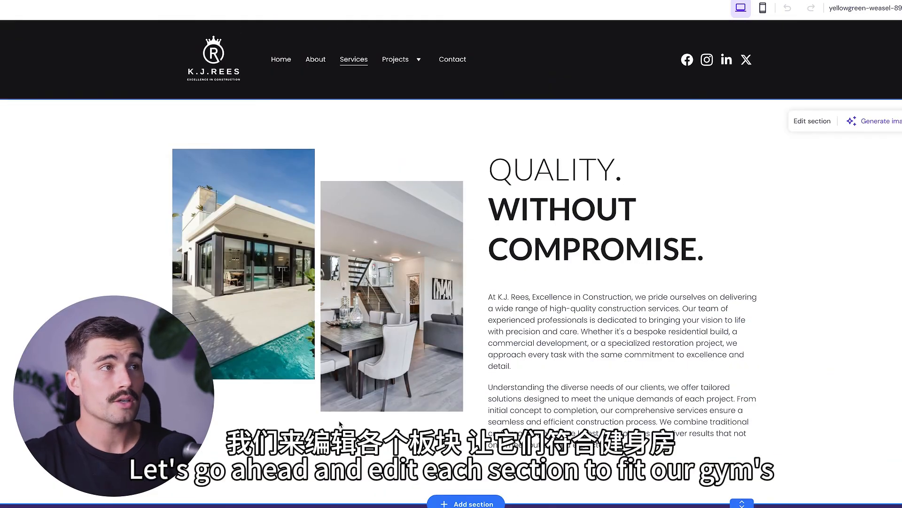
# - Change the Services heading to "GET IN THE BEST SHAPE OF YOUR LIFE" and its body to a sentence about health professionals helping reach fitness and health goals
pyautogui.click(593, 203)
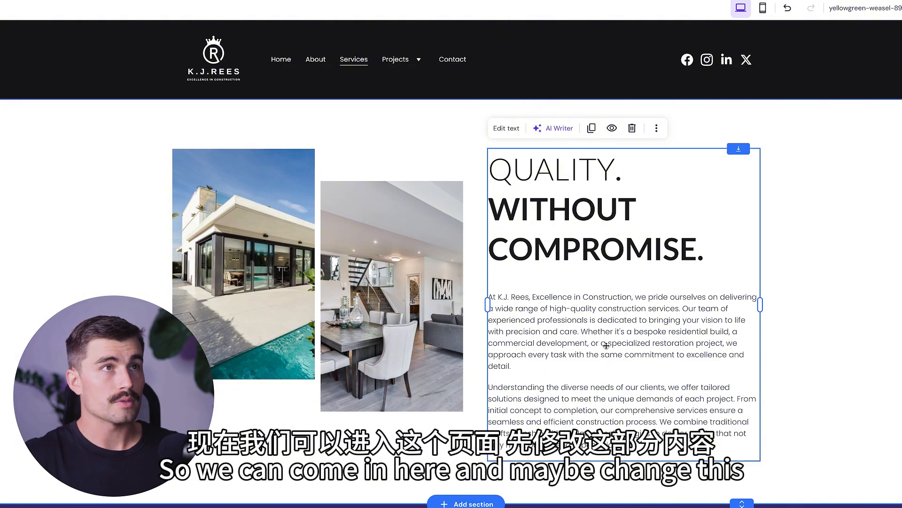
pyautogui.click(593, 203)
pyautogui.tripleClick(593, 203)
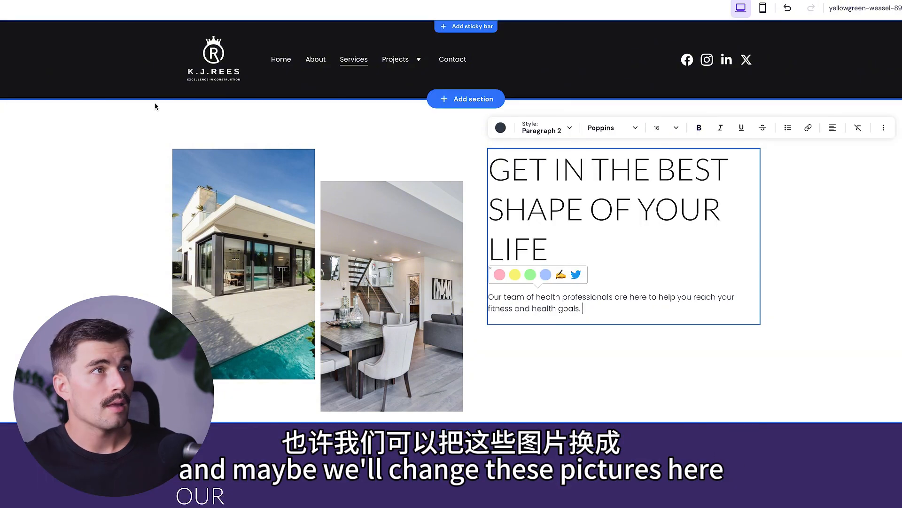
# - Replace the two house photos in the Services introduction with a personal trainer photo and a group fitness class photo from the free images
pyautogui.click(301, 253)
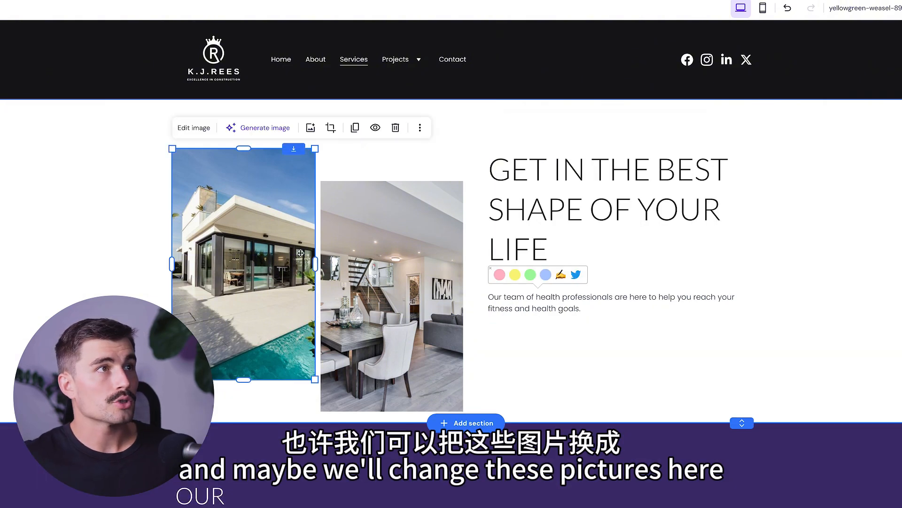
pyautogui.click(311, 128)
pyautogui.click(362, 271)
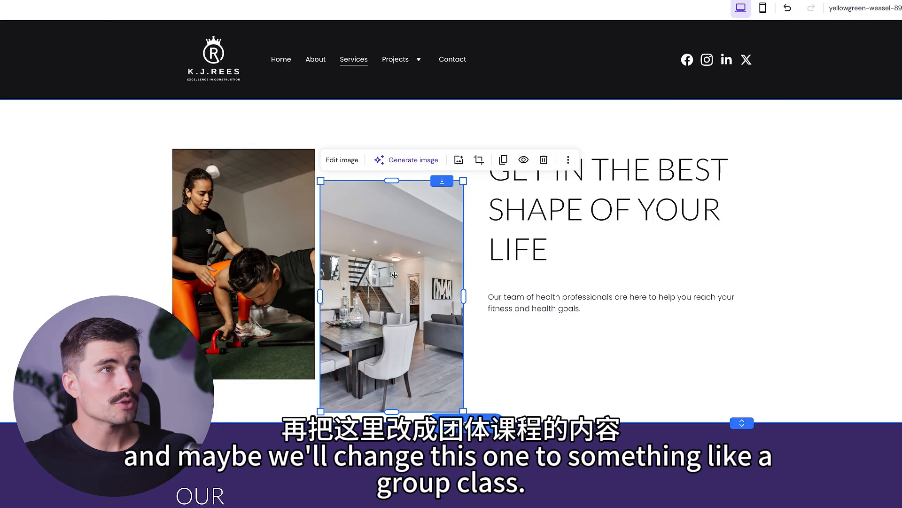
pyautogui.click(459, 160)
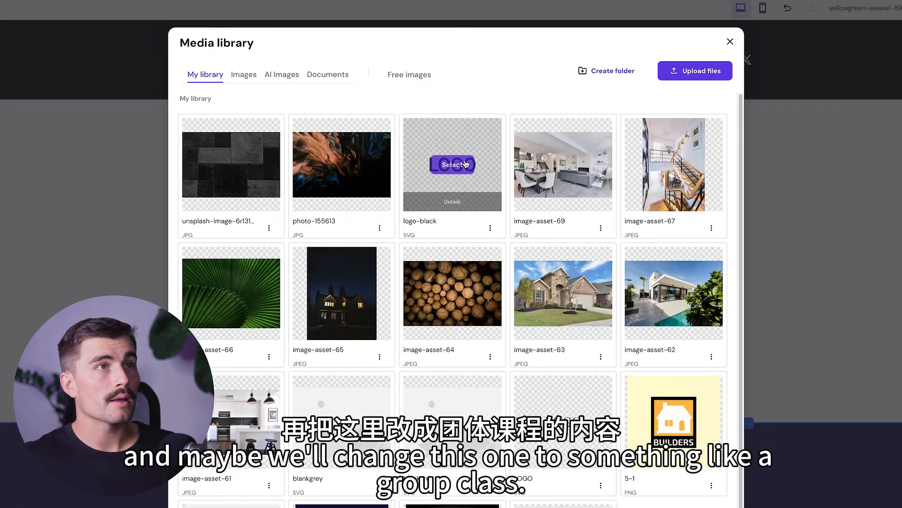
pyautogui.click(411, 74)
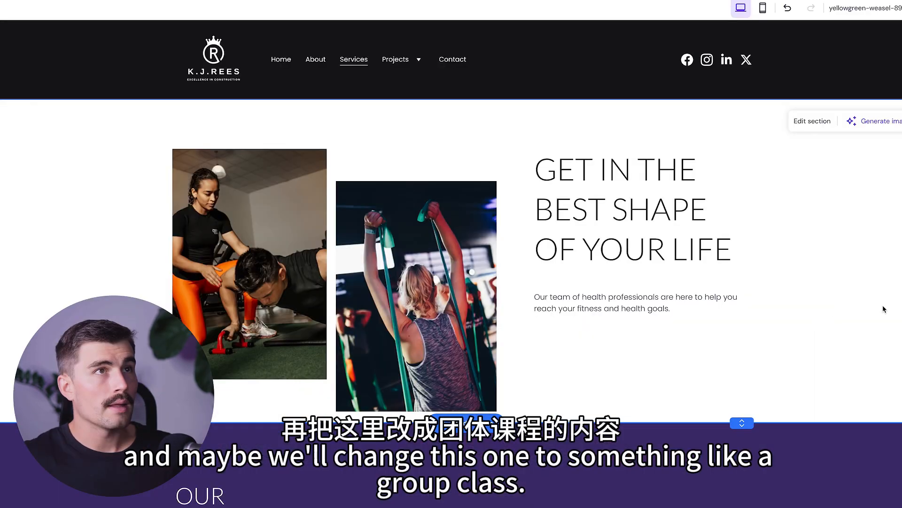
# - Add the dark Services section with three image cards between the page introduction and the old purple services section
pyautogui.scroll(-5, 794, 330)
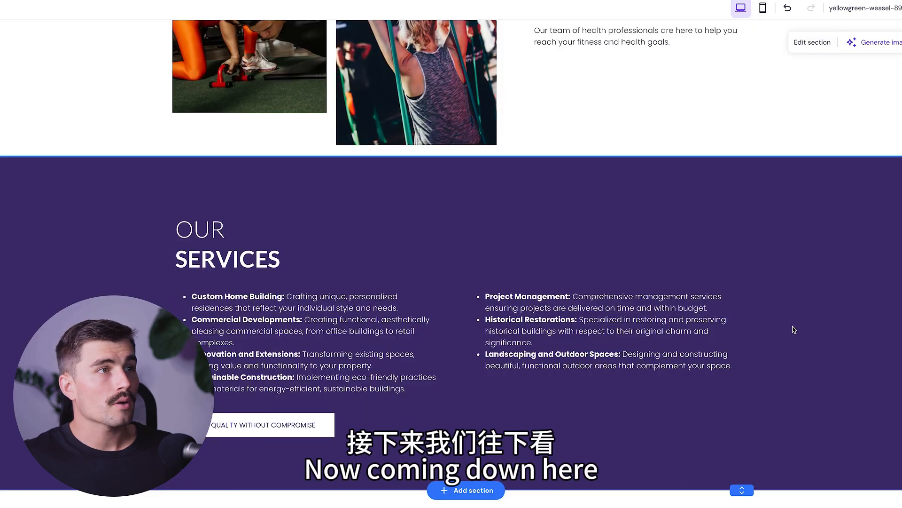
pyautogui.scroll(-3, 747, 329)
pyautogui.scroll(1, 738, 323)
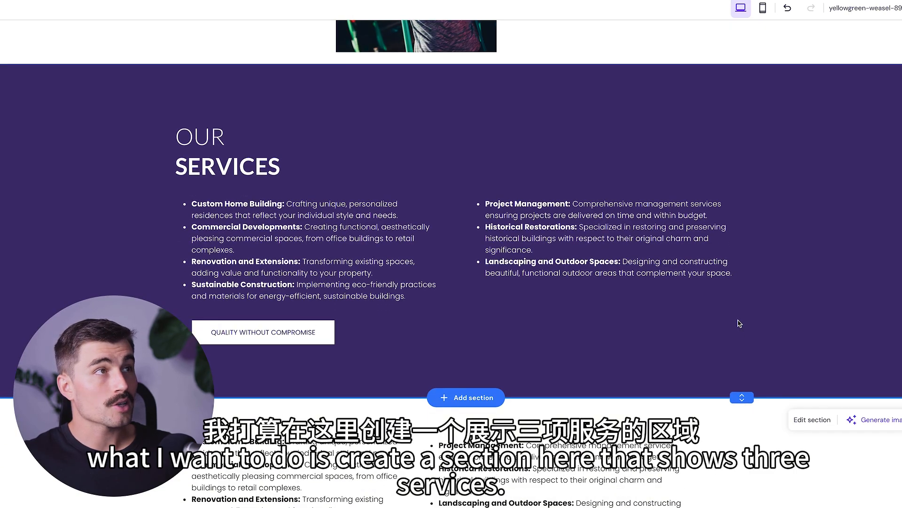
pyautogui.scroll(1, 739, 324)
pyautogui.scroll(4, 738, 323)
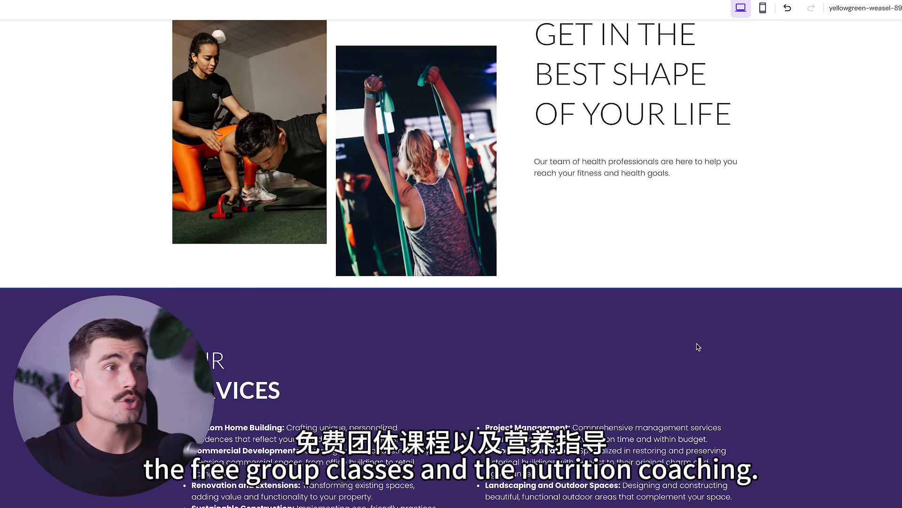
pyautogui.scroll(-1, 700, 348)
pyautogui.click(472, 268)
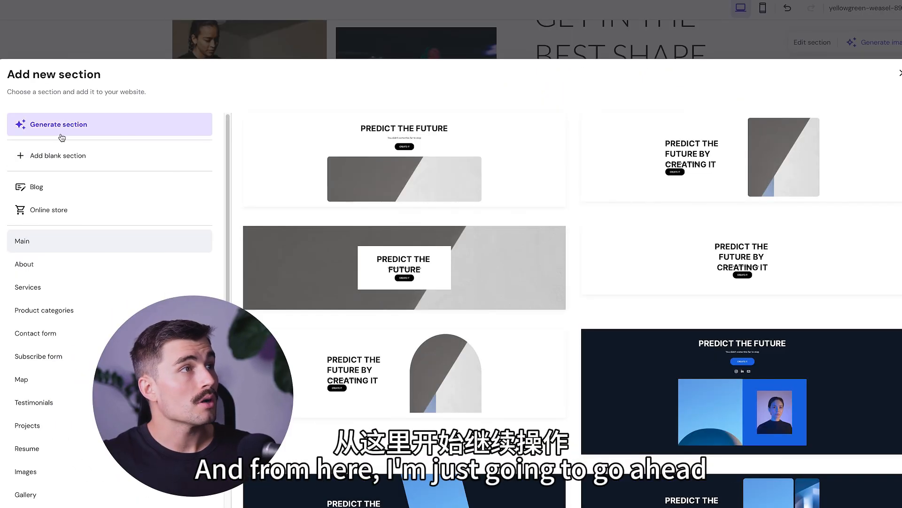
pyautogui.click(39, 288)
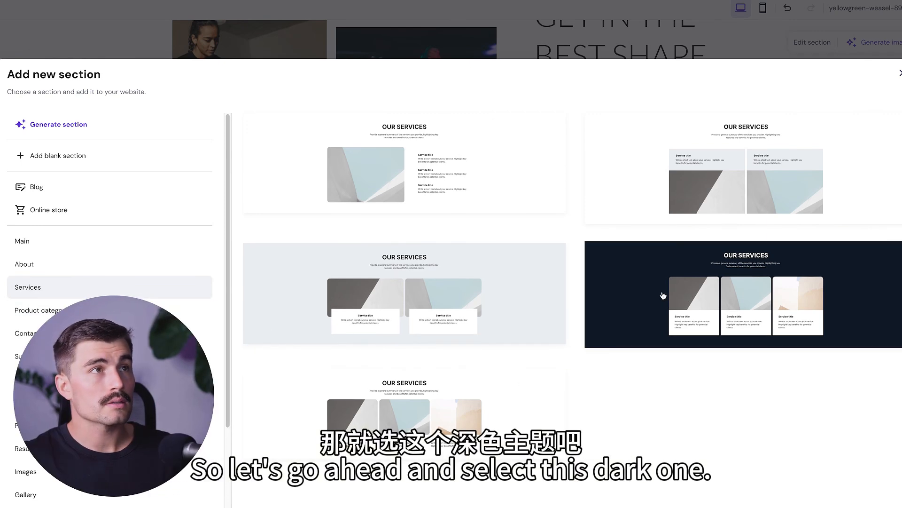
pyautogui.click(682, 295)
pyautogui.scroll(8, 681, 297)
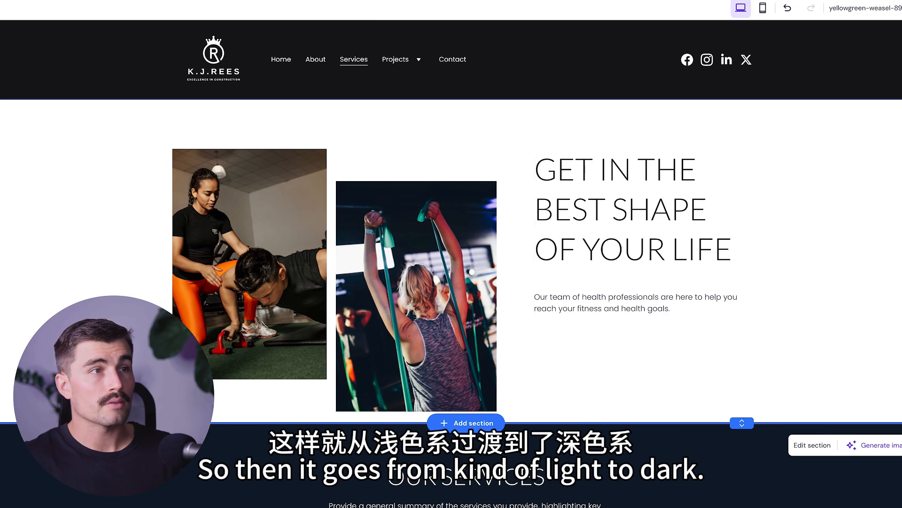
# - Title the three service cards Personal Training, Nutritional Coaching and Group Fitness Classes
pyautogui.scroll(-5, 528, 373)
pyautogui.doubleClick(218, 456)
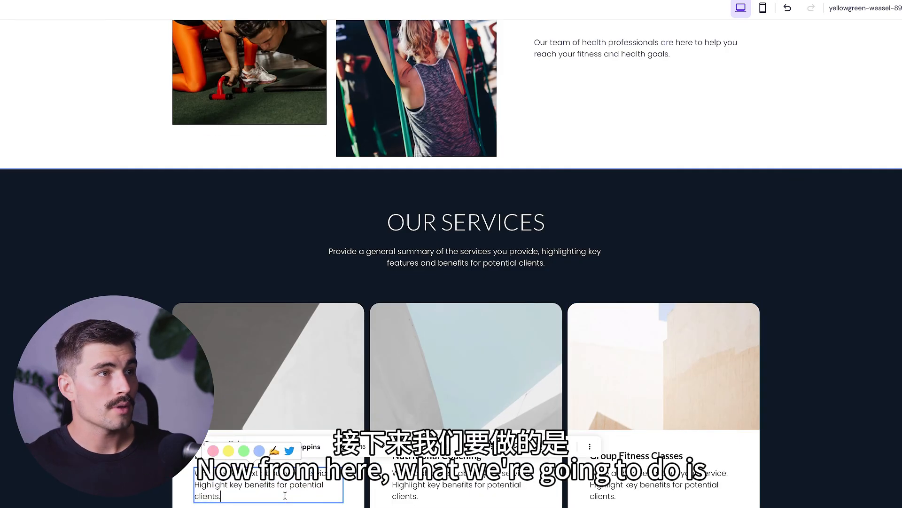
pyautogui.scroll(-1, 251, 426)
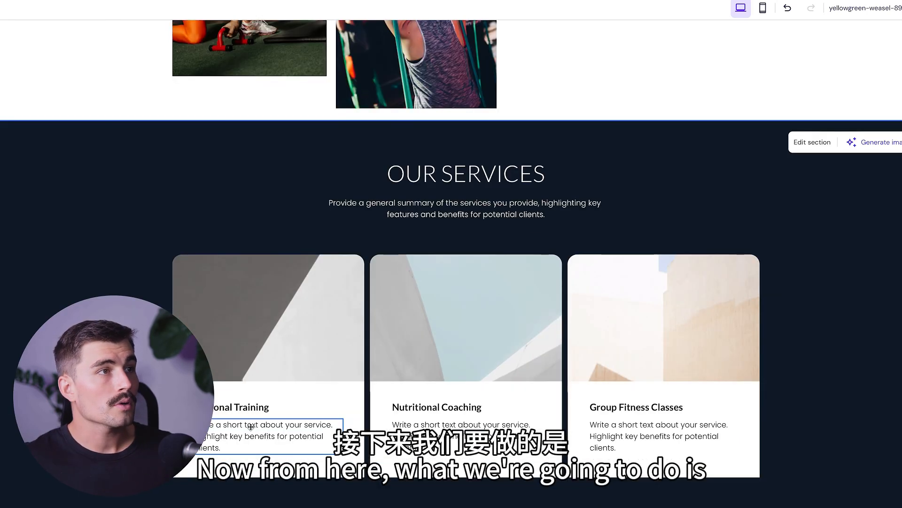
# - Generate the Personal Training card's text with AI Writer, asking for a section explaining 1-on-1 coaching for $100 per session
pyautogui.click(251, 427)
pyautogui.click(259, 398)
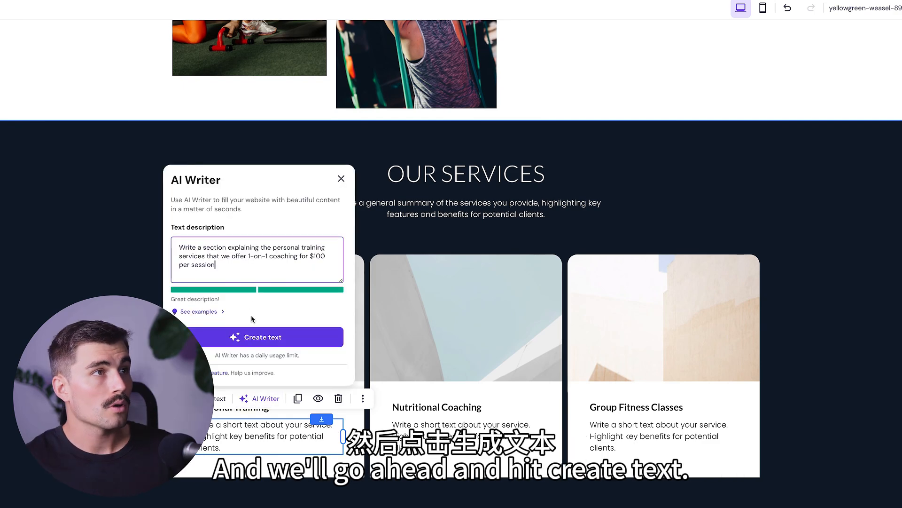
pyautogui.click(250, 336)
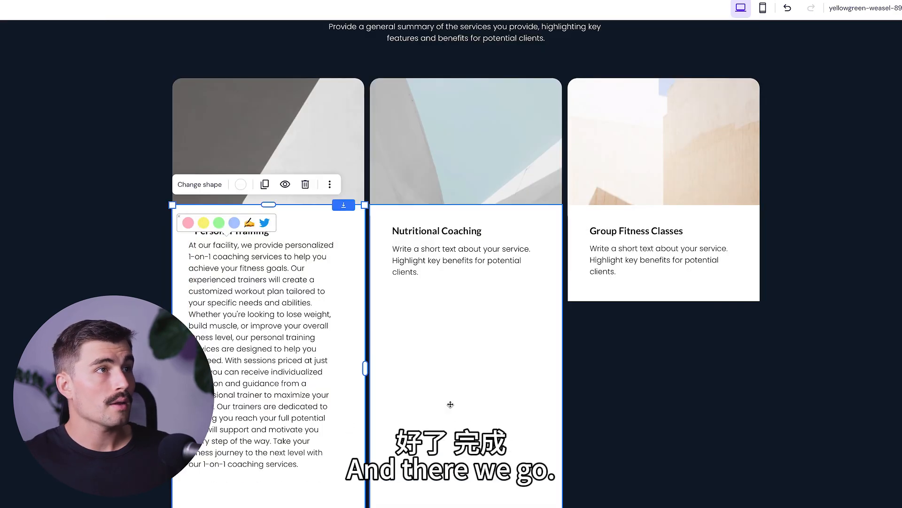
# - Generate AI Writer texts for the Nutritional Coaching card at $100 per session and the Group Fitness Classes card with free Pilates, Yoga and Spin classes
pyautogui.click(433, 270)
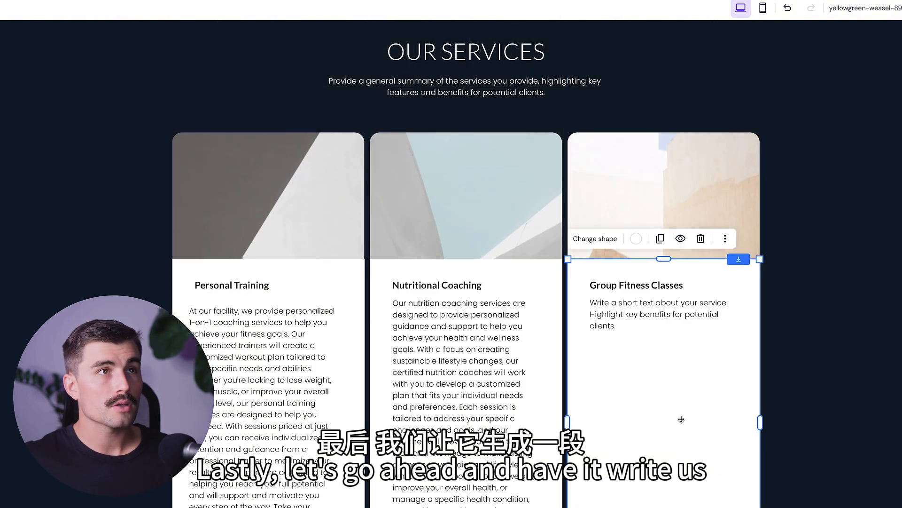
pyautogui.click(649, 312)
pyautogui.click(649, 311)
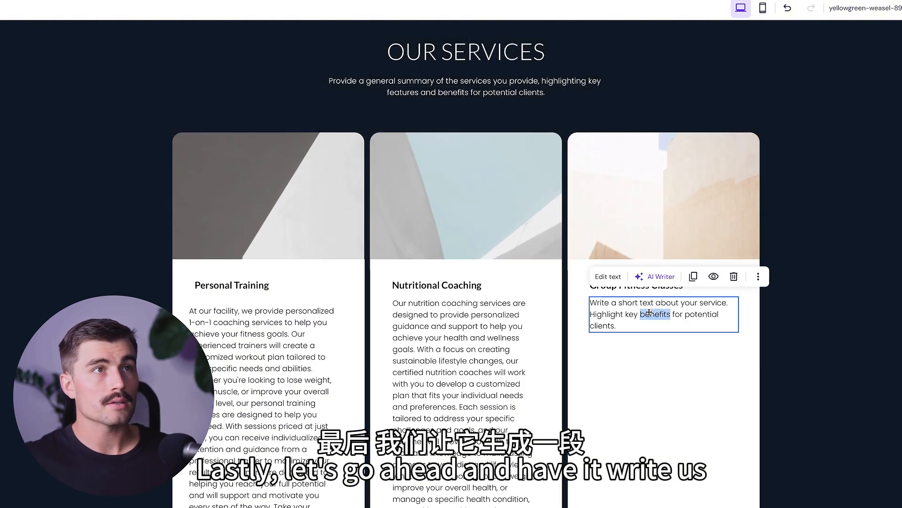
pyautogui.click(661, 280)
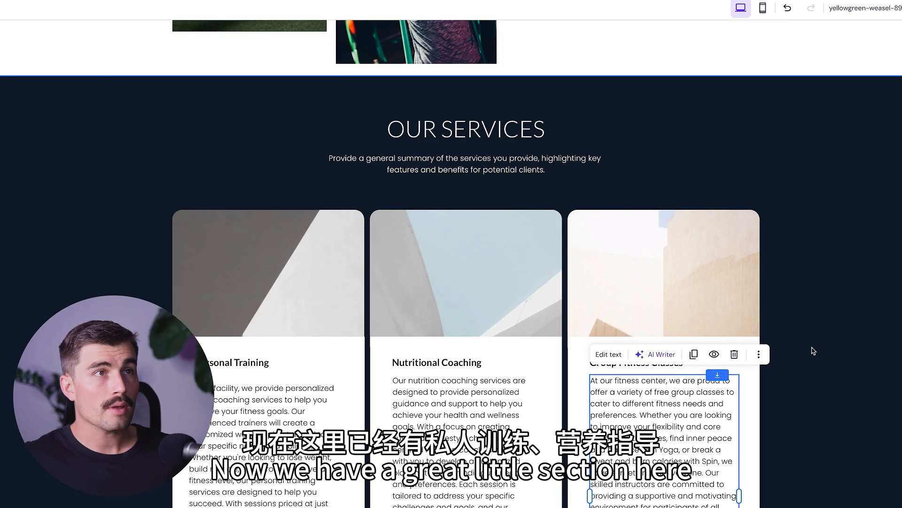
pyautogui.click(806, 331)
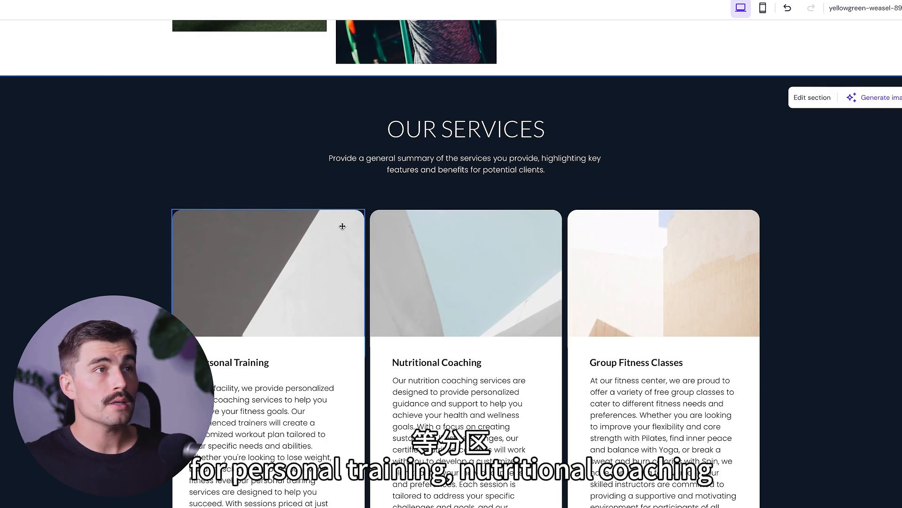
# - Replace the Personal Training card's image with a free photo of a trainer guiding a squat, searching for "personal training"
pyautogui.scroll(-1, 775, 282)
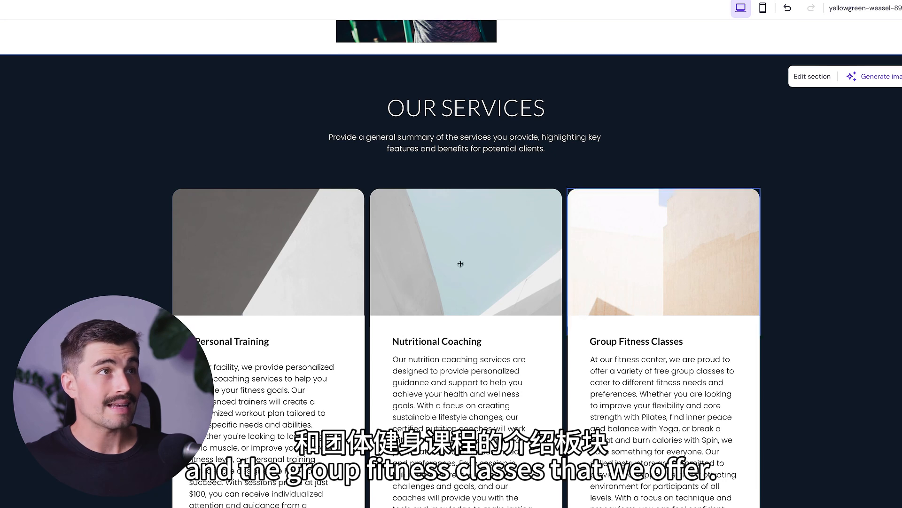
pyautogui.click(235, 268)
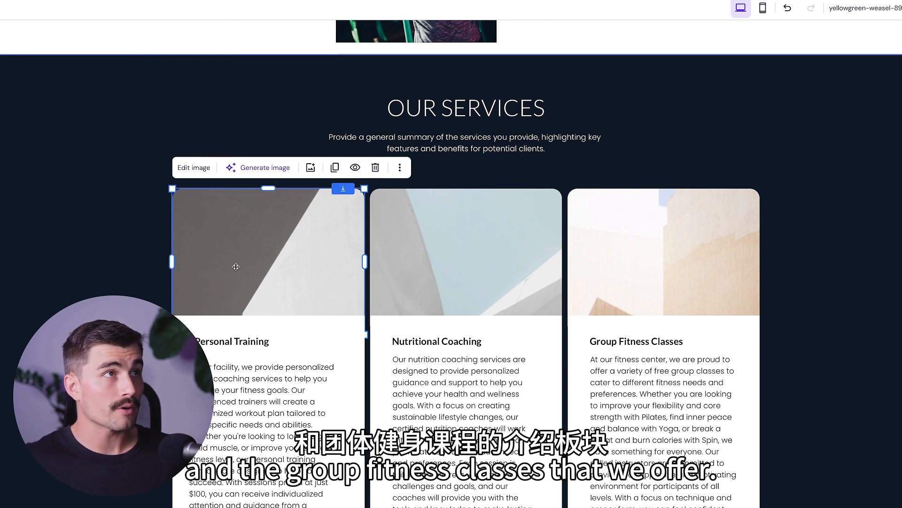
pyautogui.click(311, 168)
pyautogui.click(401, 78)
pyautogui.click(387, 104)
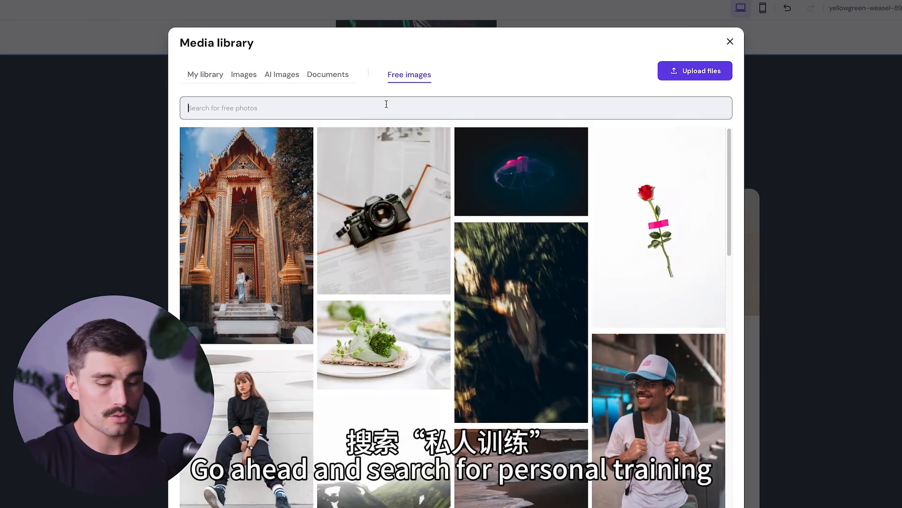
pyautogui.write('personal training')
pyautogui.press('Return')
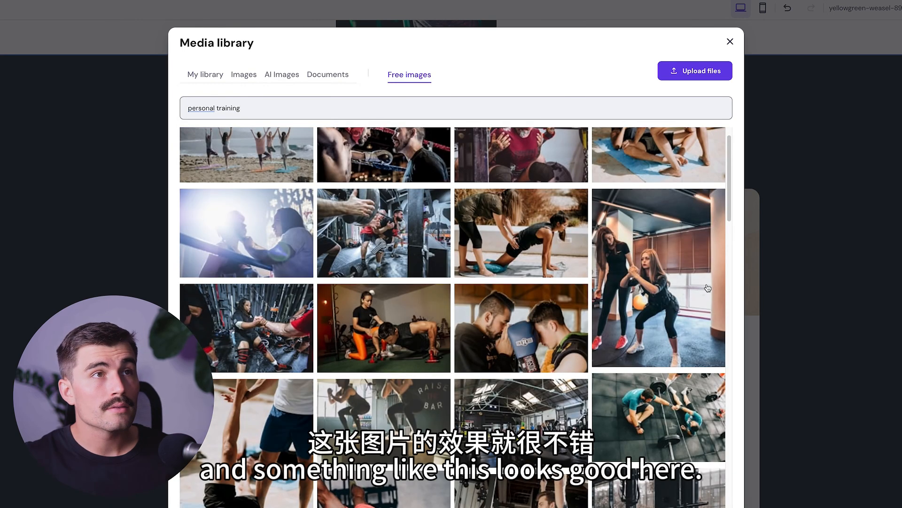
pyautogui.click(705, 288)
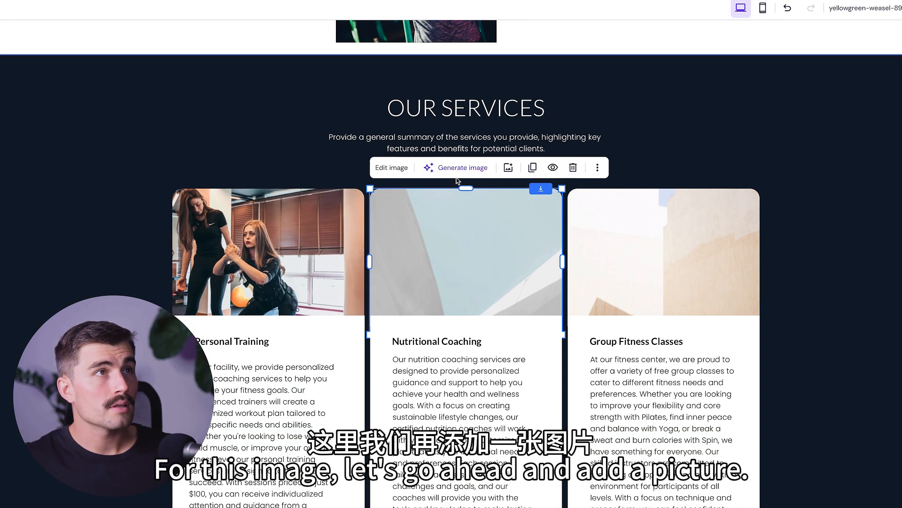
# - Replace the Nutritional Coaching card's image with a free photo of a vegetable bowl, searching for "healthy food"
pyautogui.click(391, 168)
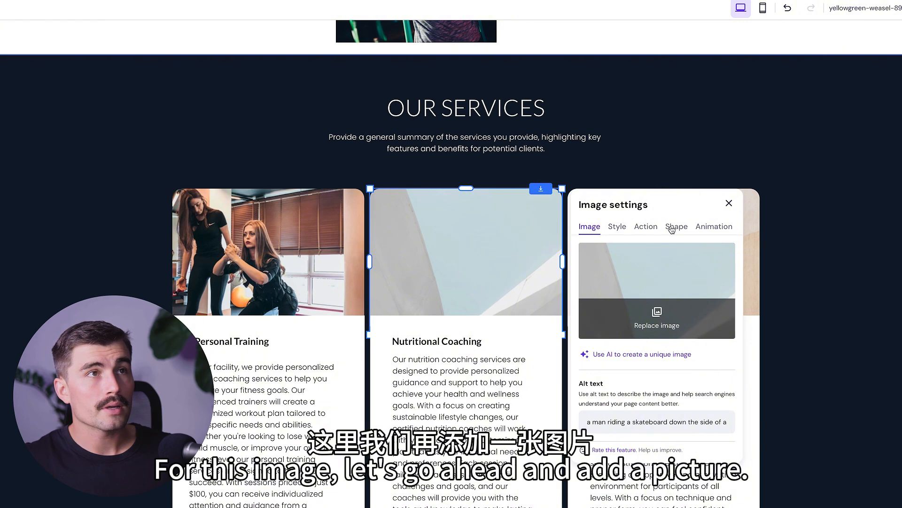
pyautogui.click(657, 319)
pyautogui.click(407, 77)
pyautogui.click(317, 109)
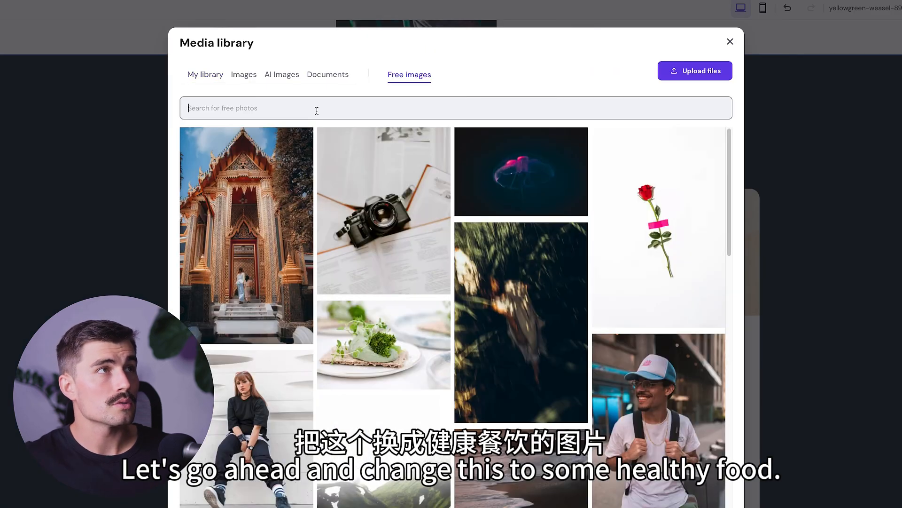
pyautogui.write('healthy food')
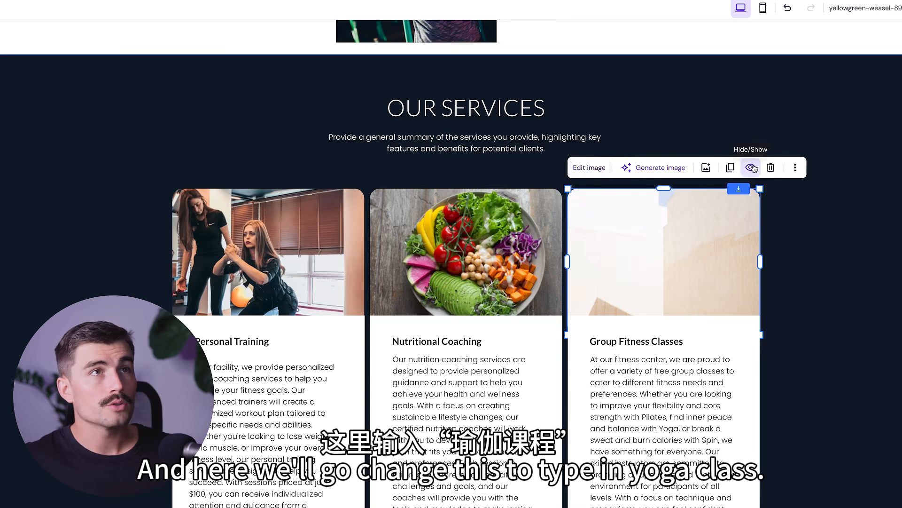
# - Replace the Group Fitness Classes image with a free group workout photo, searching for "yoga class", and remove the summary text under the Our Services heading
pyautogui.click(705, 168)
pyautogui.click(350, 107)
pyautogui.write('yoga ')
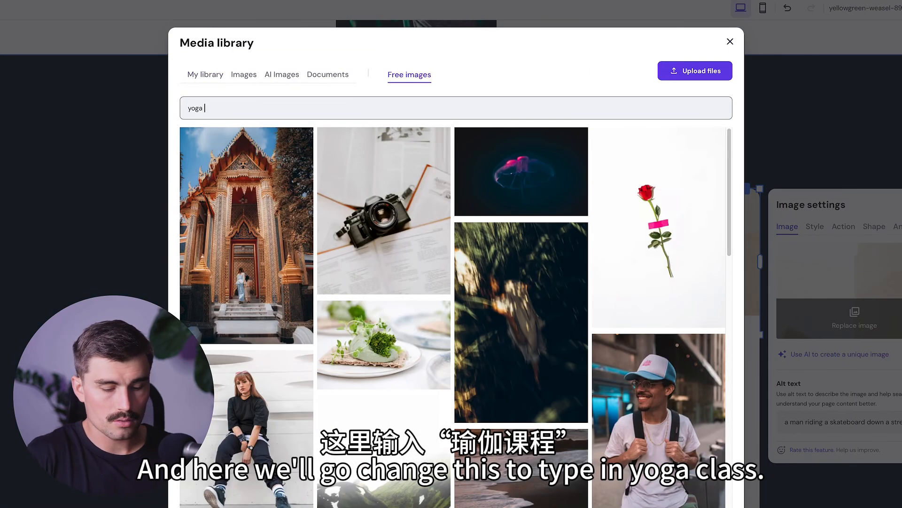
pyautogui.write('class')
pyautogui.click(680, 276)
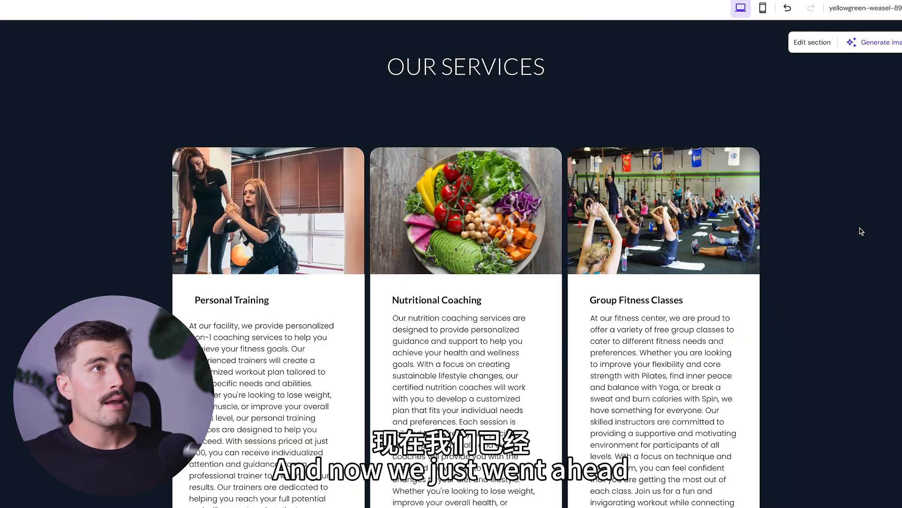
# - Shorten the new Our Services section so it ends just below its three cards
pyautogui.scroll(10, 859, 227)
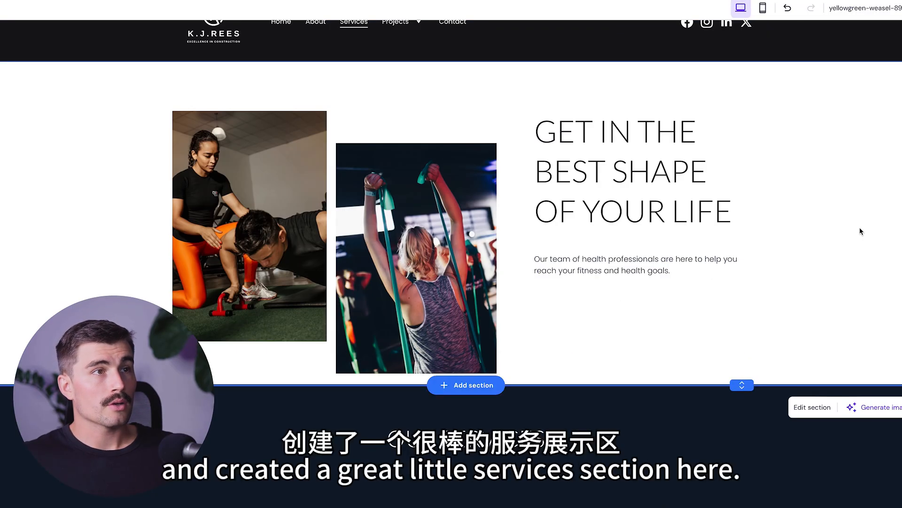
pyautogui.scroll(-10, 859, 227)
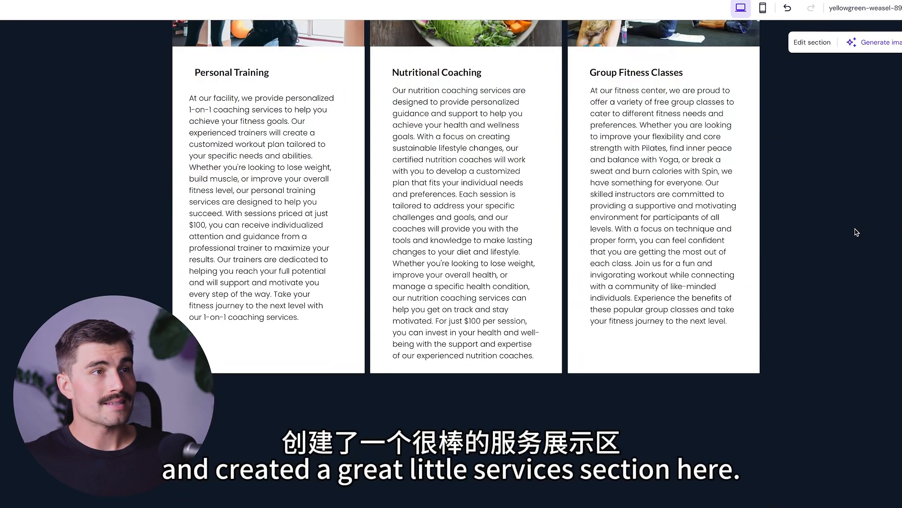
pyautogui.scroll(-5, 856, 230)
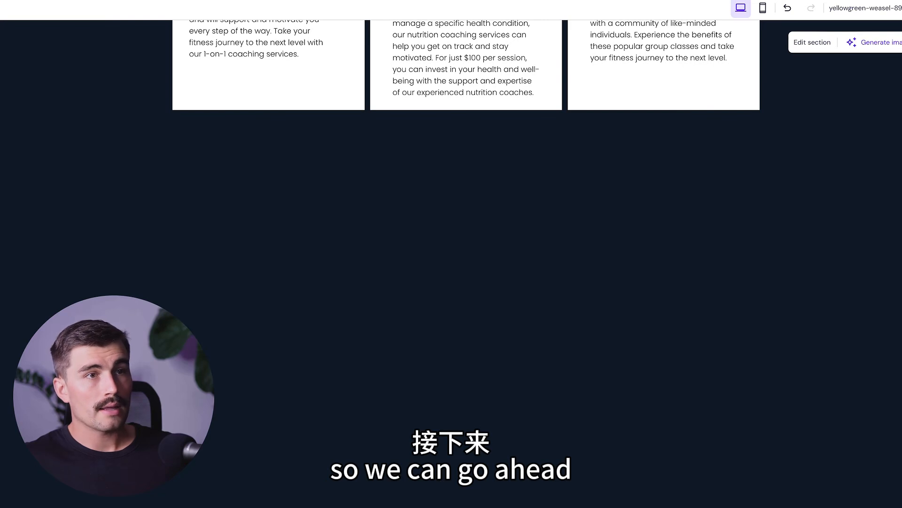
pyautogui.click(815, 47)
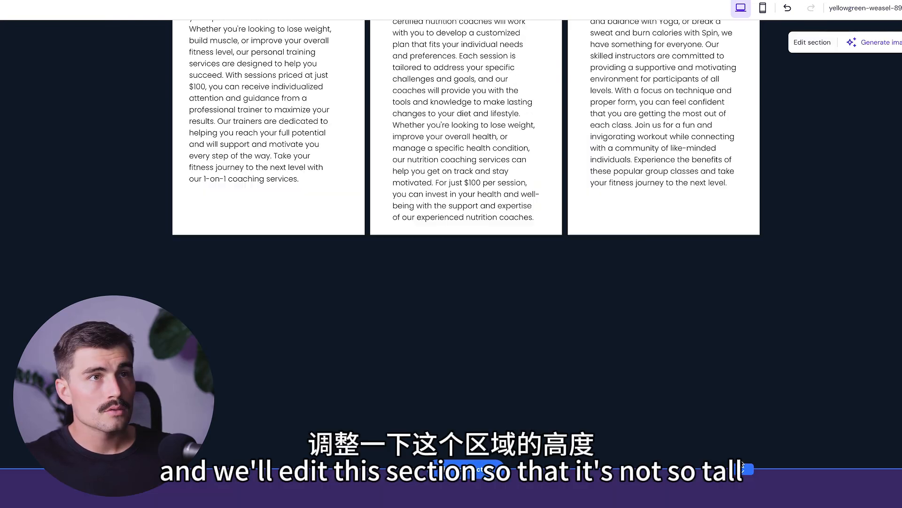
pyautogui.moveTo(745, 467); pyautogui.dragTo(682, 263)
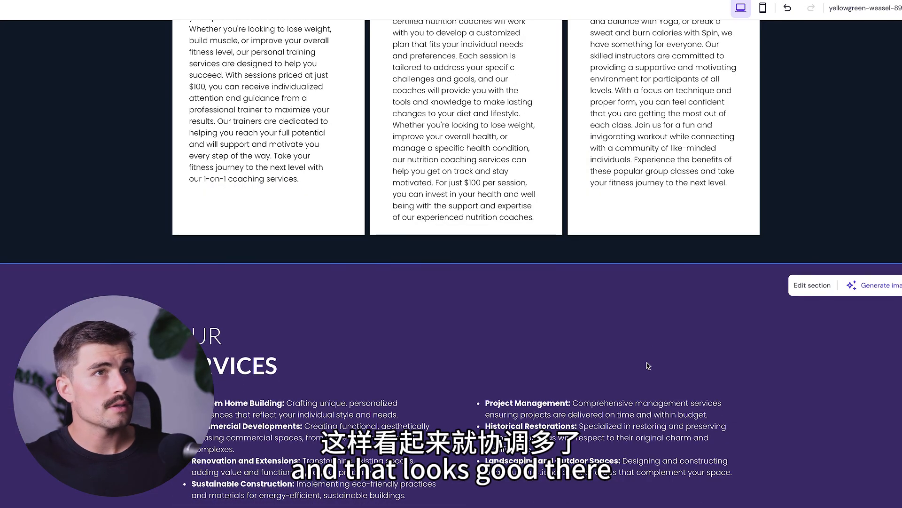
# - Delete the old purple Our Services section and the white construction services list beneath it
pyautogui.press('Delete')
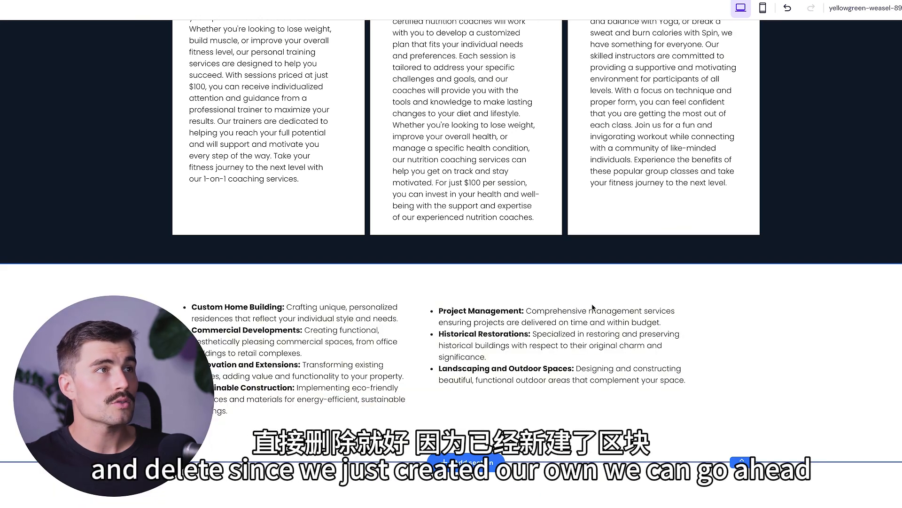
pyautogui.press('Delete')
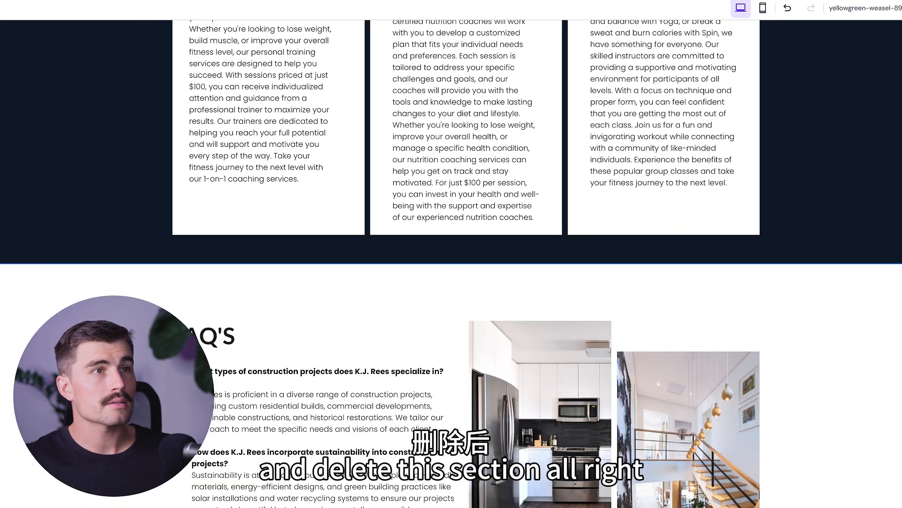
# - Delete the FAQ's section beneath Our Services and add the plain centred Get In Touch contact form section in its place
pyautogui.scroll(15, 703, 405)
pyautogui.scroll(-10, 703, 409)
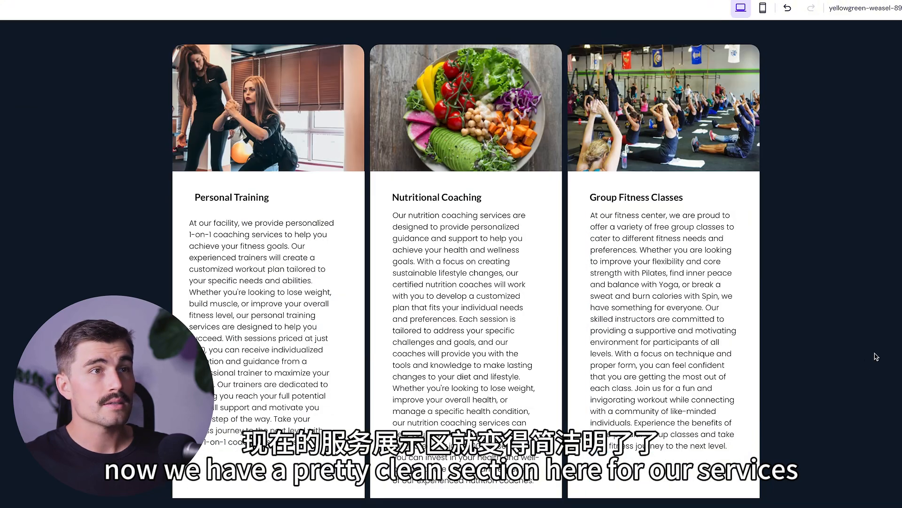
pyautogui.scroll(1, 888, 364)
pyautogui.scroll(-3, 819, 431)
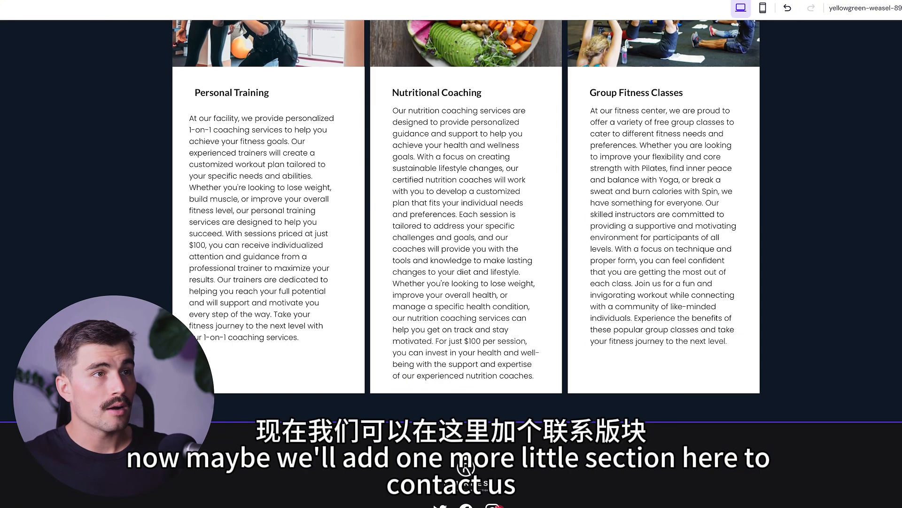
pyautogui.moveTo(472, 419)
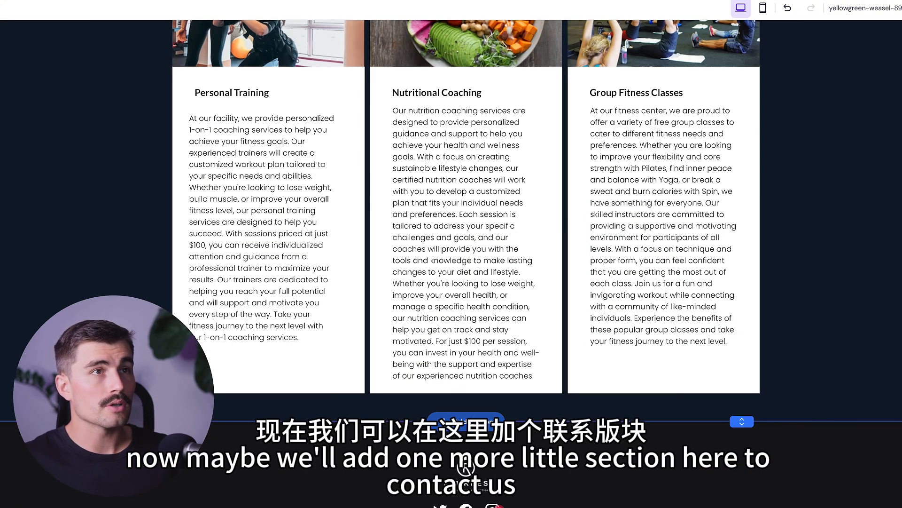
pyautogui.click(466, 420)
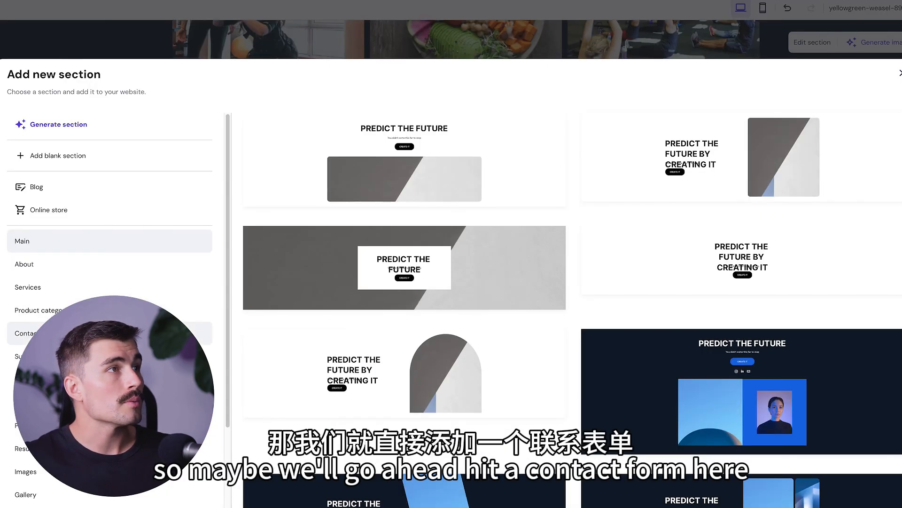
pyautogui.click(25, 333)
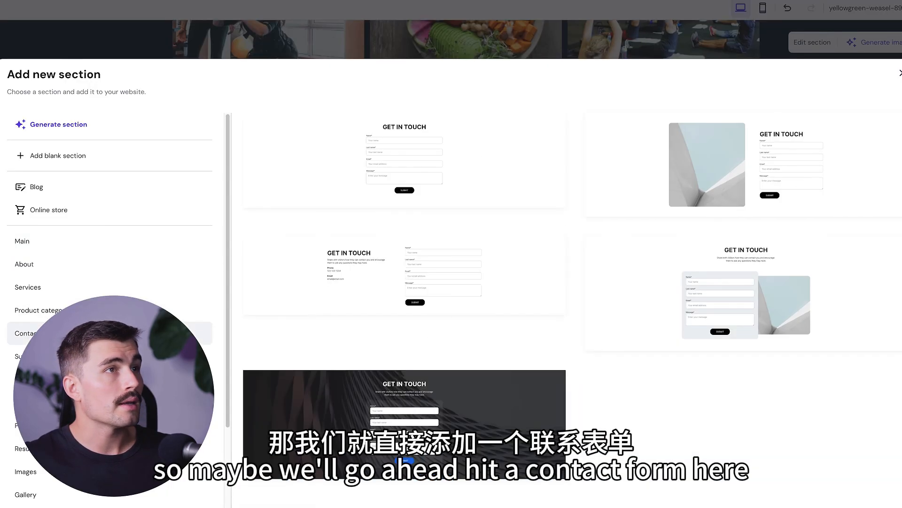
pyautogui.click(469, 159)
pyautogui.scroll(-1, 819, 439)
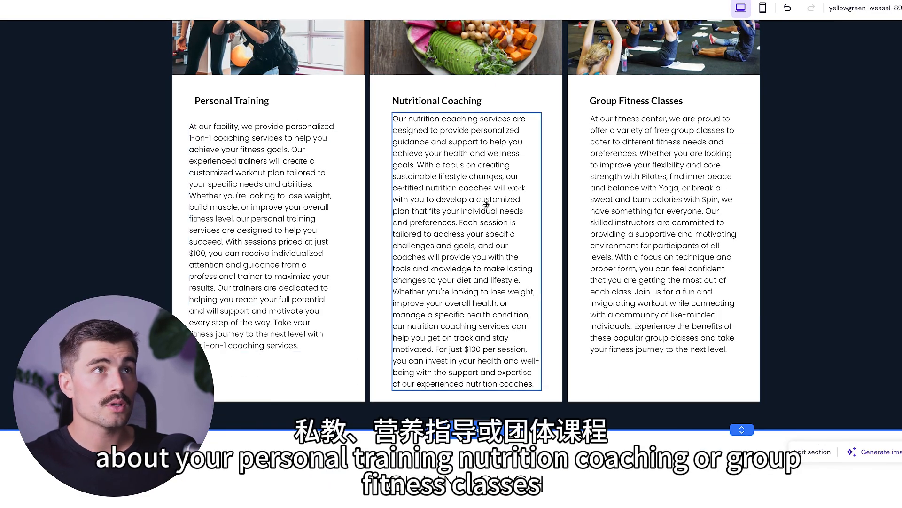
# - On the Contact page, replace the living room image with a free photo of a person lifting a barbell
pyautogui.scroll(5, 625, 228)
pyautogui.scroll(5, 447, 46)
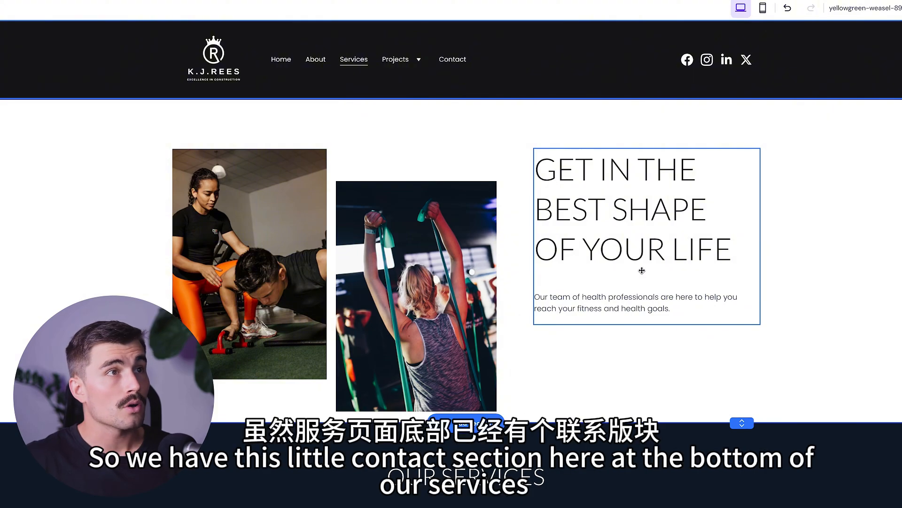
pyautogui.scroll(-15, 653, 301)
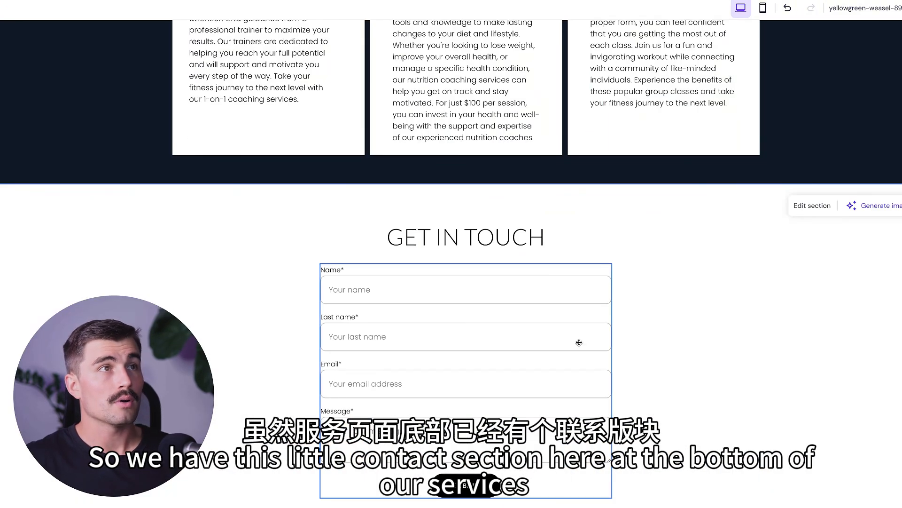
pyautogui.scroll(15, 579, 342)
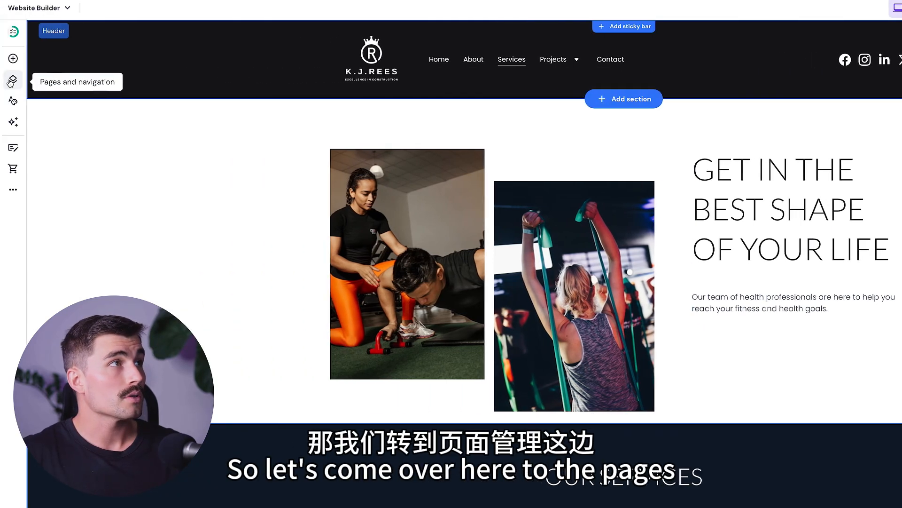
pyautogui.click(13, 80)
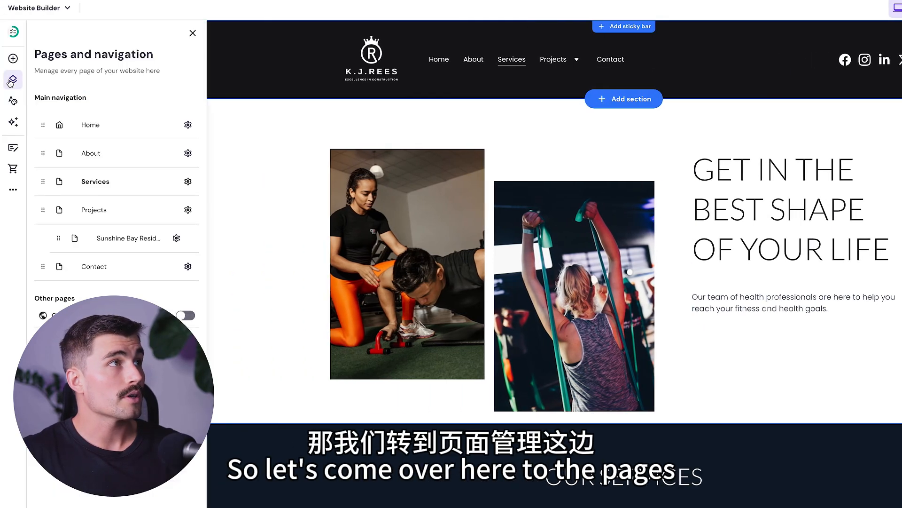
pyautogui.click(108, 270)
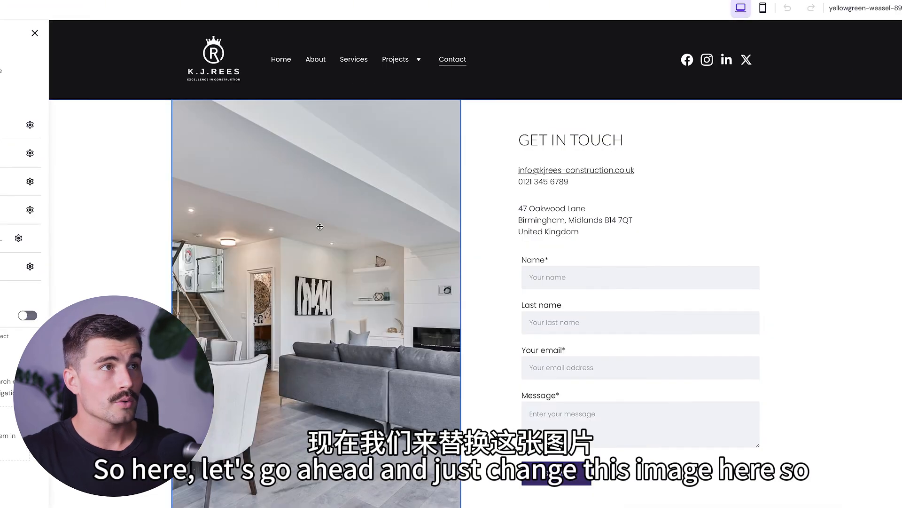
pyautogui.click(320, 227)
pyautogui.click(311, 78)
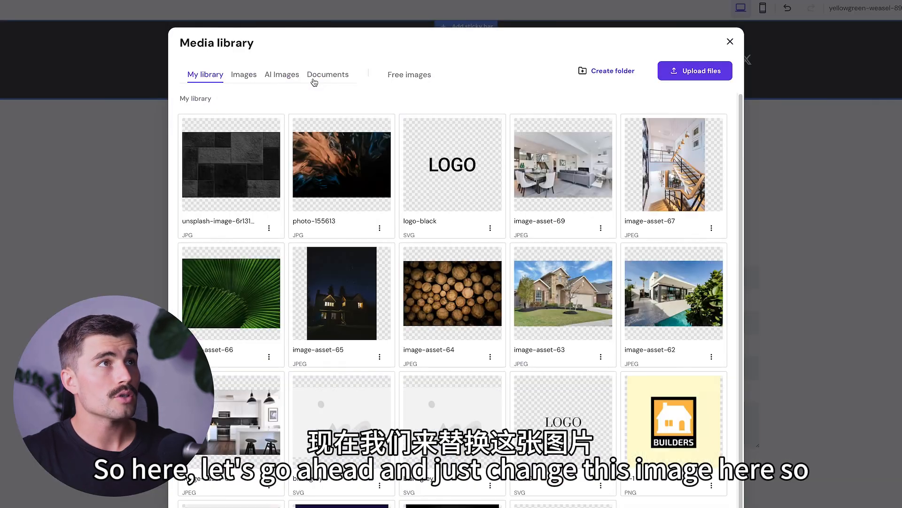
pyautogui.click(397, 78)
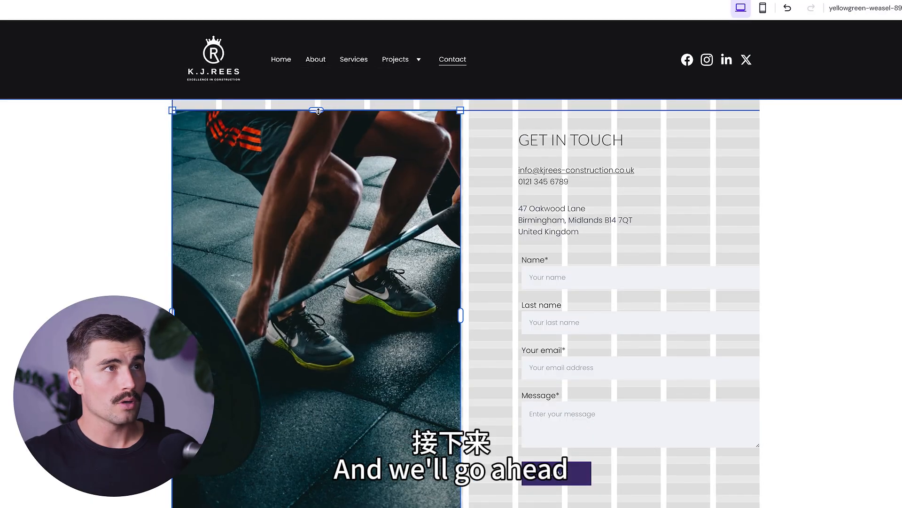
# - Shorten the Contact page's barbell image from both ends into a landscape shape and move it slightly upward beside the form
pyautogui.moveTo(318, 121); pyautogui.dragTo(318, 257)
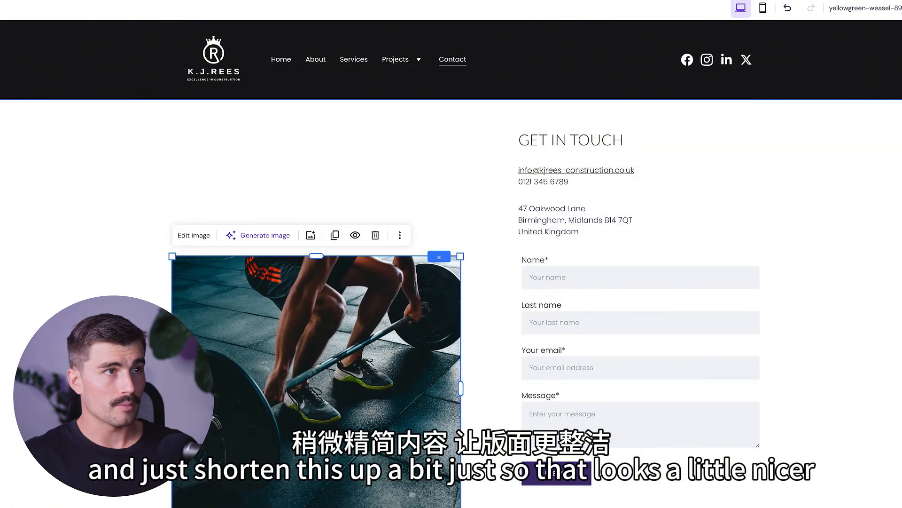
pyautogui.moveTo(317, 507); pyautogui.dragTo(316, 406)
pyautogui.moveTo(324, 338); pyautogui.dragTo(325, 316)
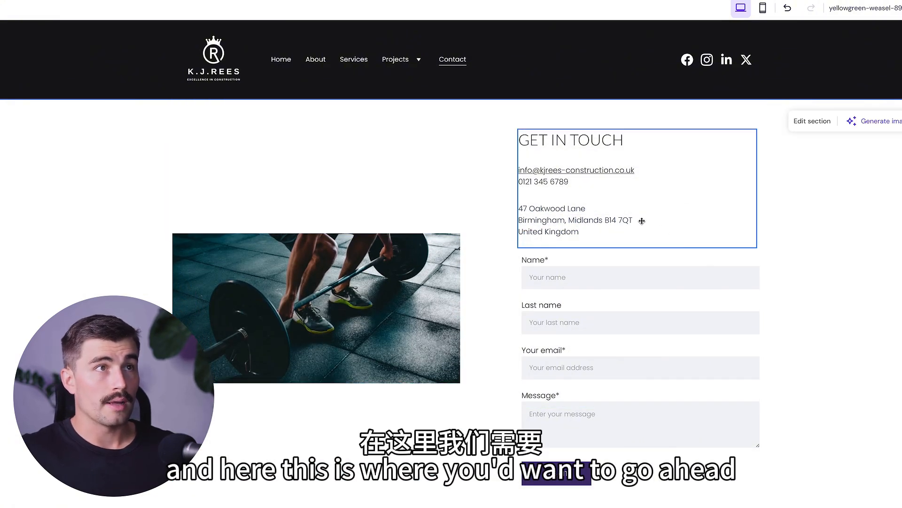
pyautogui.click(571, 182)
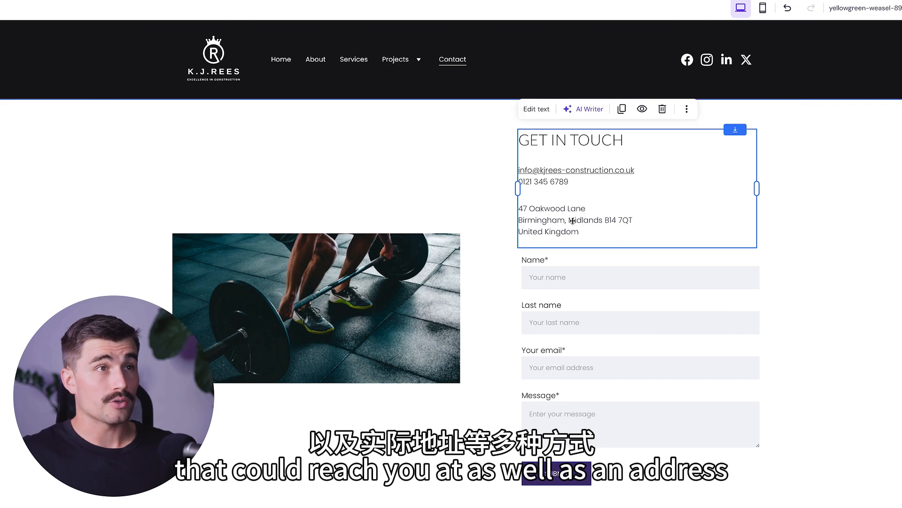
pyautogui.click(609, 368)
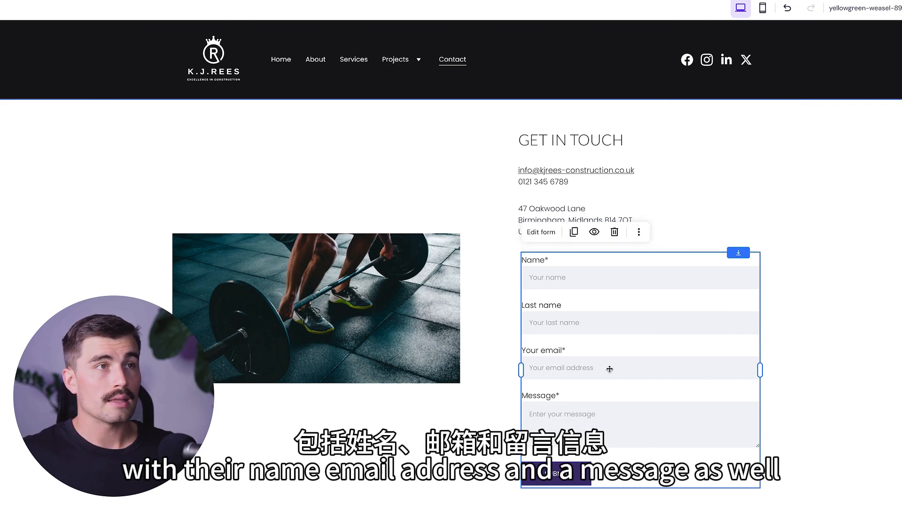
pyautogui.click(97, 172)
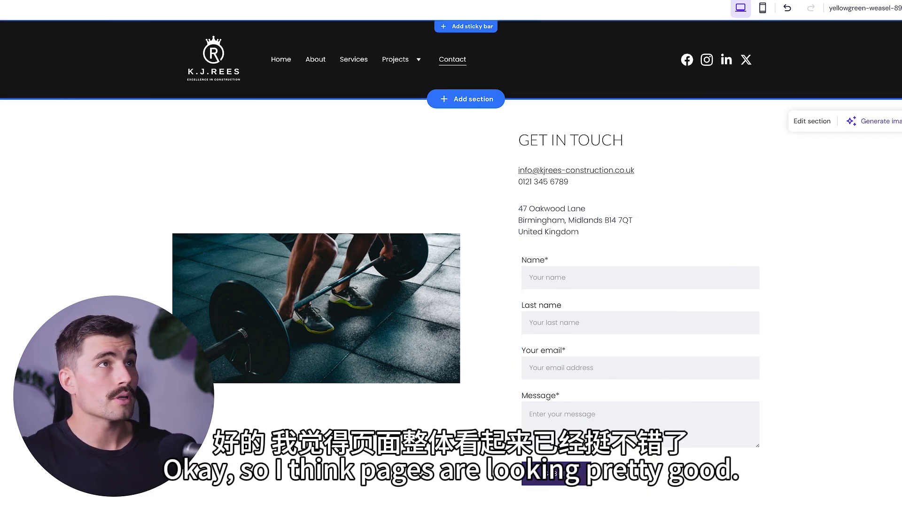
# - Delete the Projects page from the site's main navigation and confirm the deletion
pyautogui.click(18, 84)
pyautogui.click(95, 211)
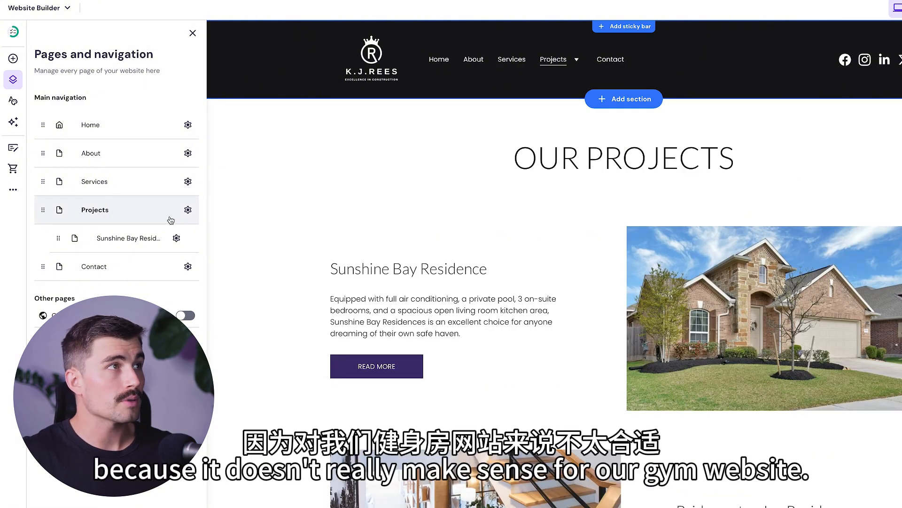
pyautogui.rightClick(75, 212)
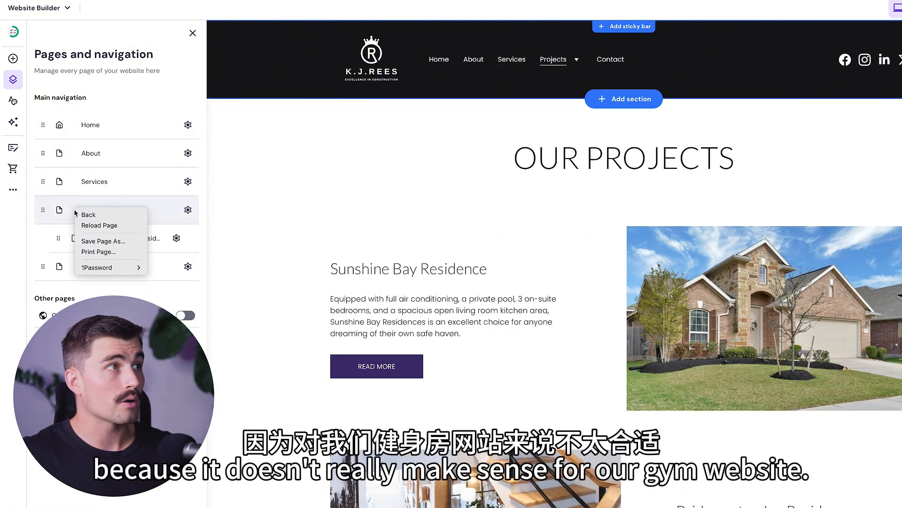
pyautogui.press('Escape')
pyautogui.click(188, 210)
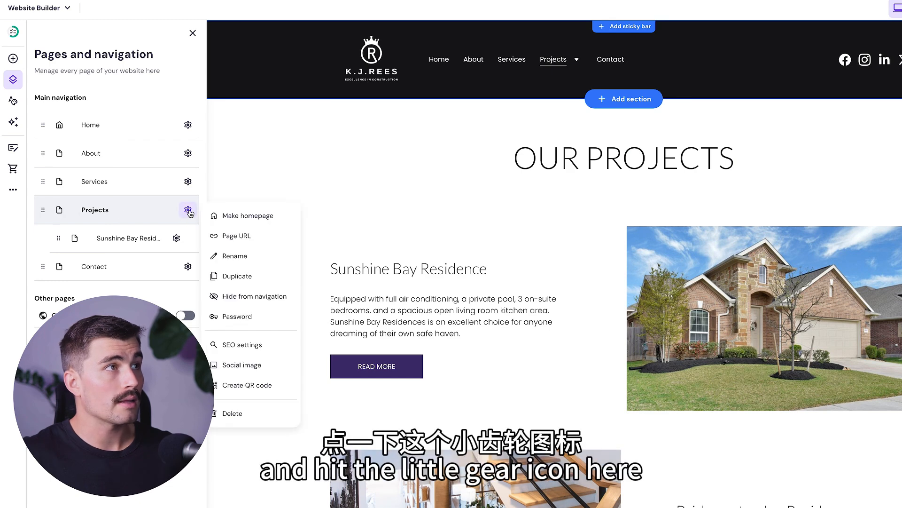
pyautogui.click(275, 411)
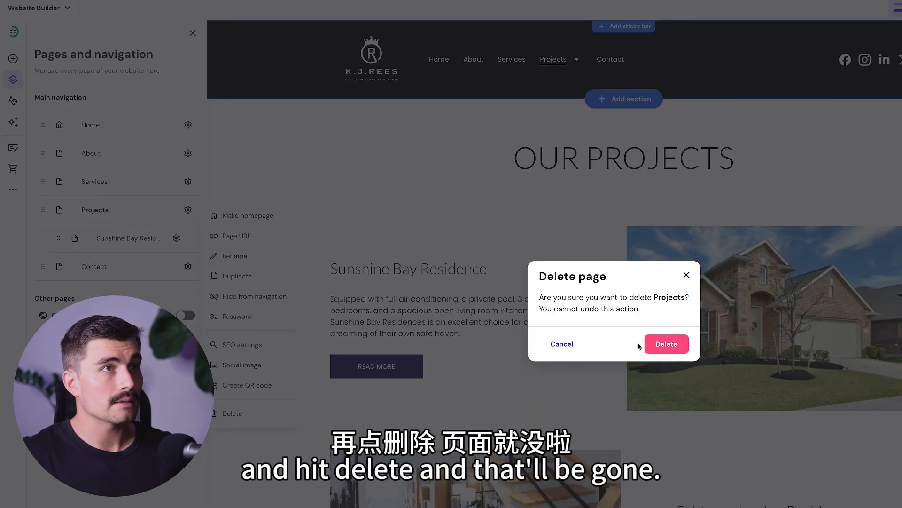
pyautogui.click(651, 344)
# - Delete the Sunshine Bay Residence page from the main navigation
pyautogui.click(117, 214)
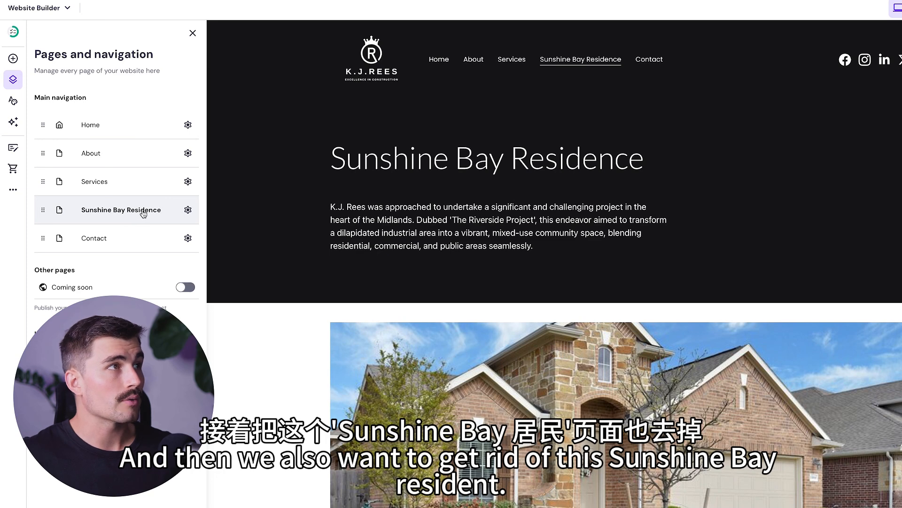
pyautogui.click(188, 210)
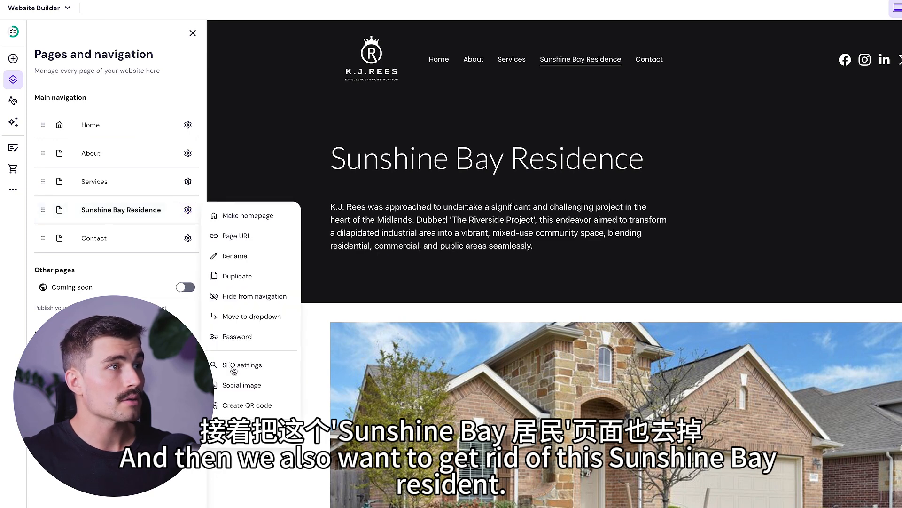
pyautogui.click(232, 433)
pyautogui.click(693, 350)
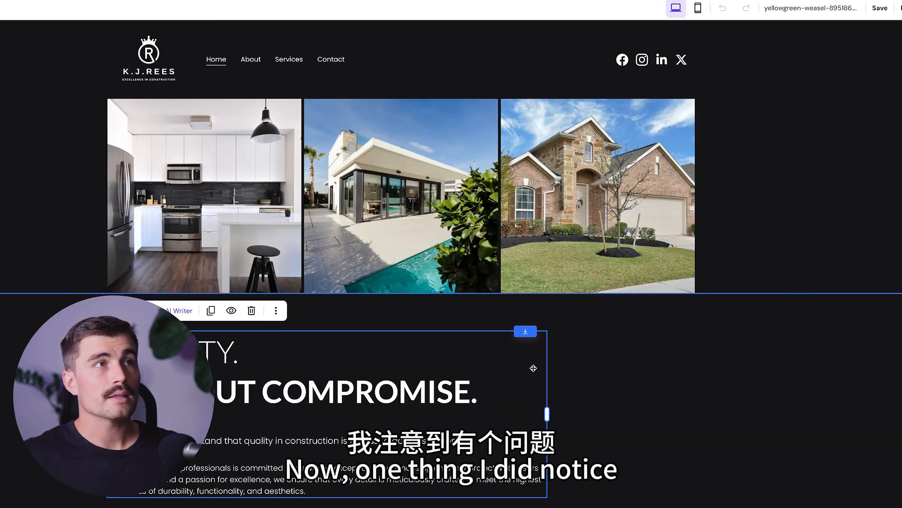
# - Check how the homepage's three-image gallery looks in the mobile layout, and return to the desktop layout
pyautogui.click(290, 197)
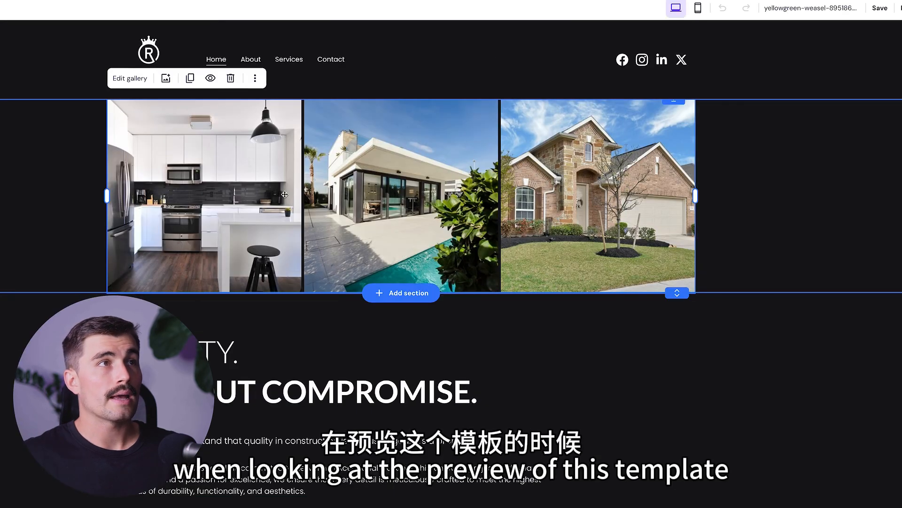
pyautogui.click(698, 8)
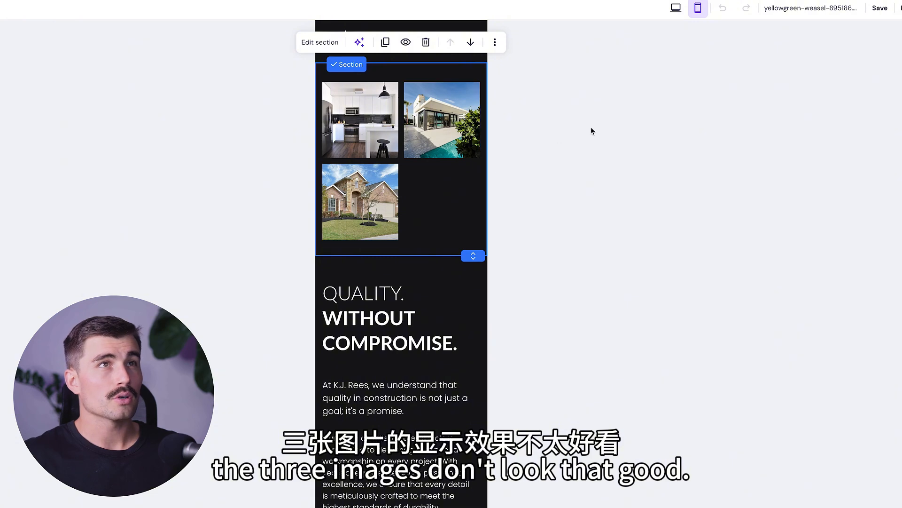
pyautogui.click(675, 8)
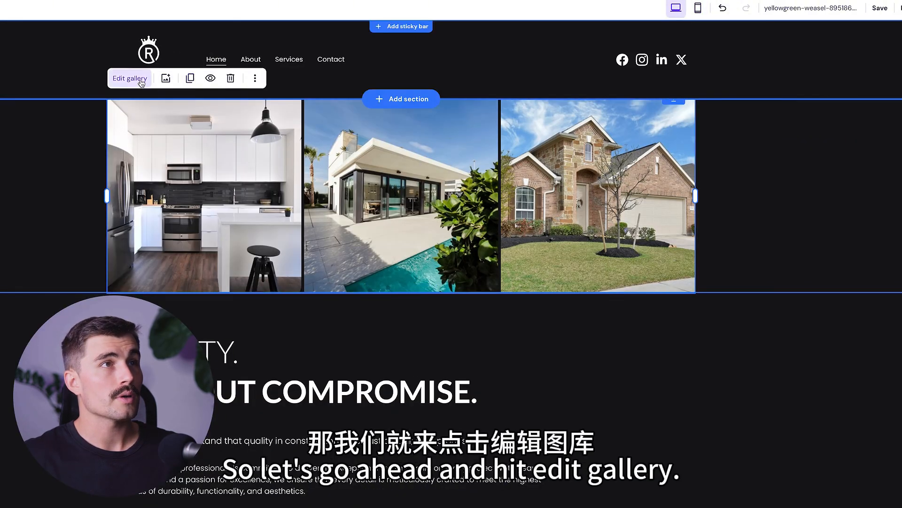
# - Set the homepage gallery to 1 item per row and delete its pool house and brick house images
pyautogui.click(129, 78)
pyautogui.moveTo(732, 250); pyautogui.dragTo(723, 250)
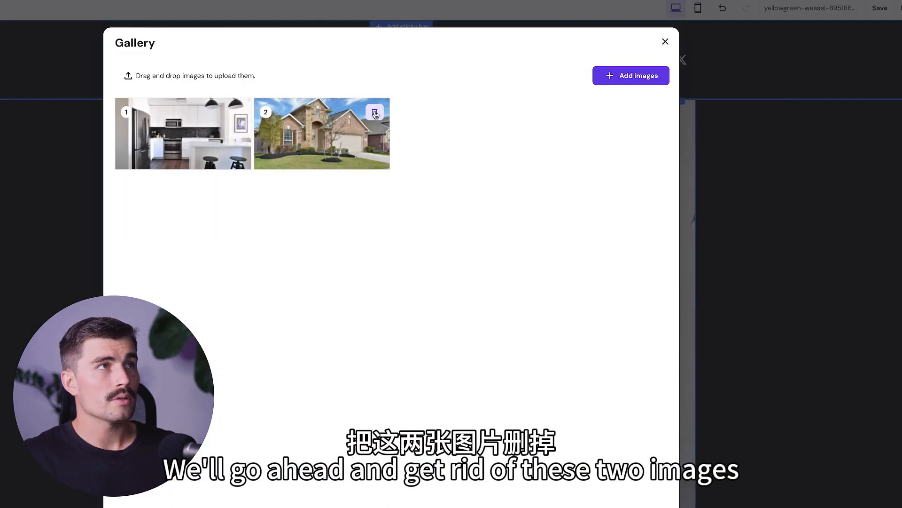
pyautogui.click(375, 113)
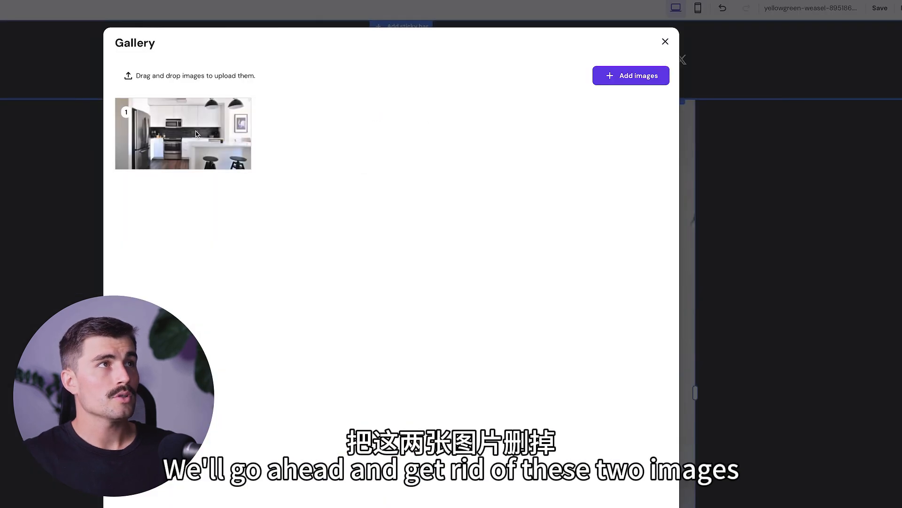
# - Add a free photo of a dimly lit gym to the gallery, searching "dark gym", and delete the remaining kitchen image
pyautogui.click(633, 75)
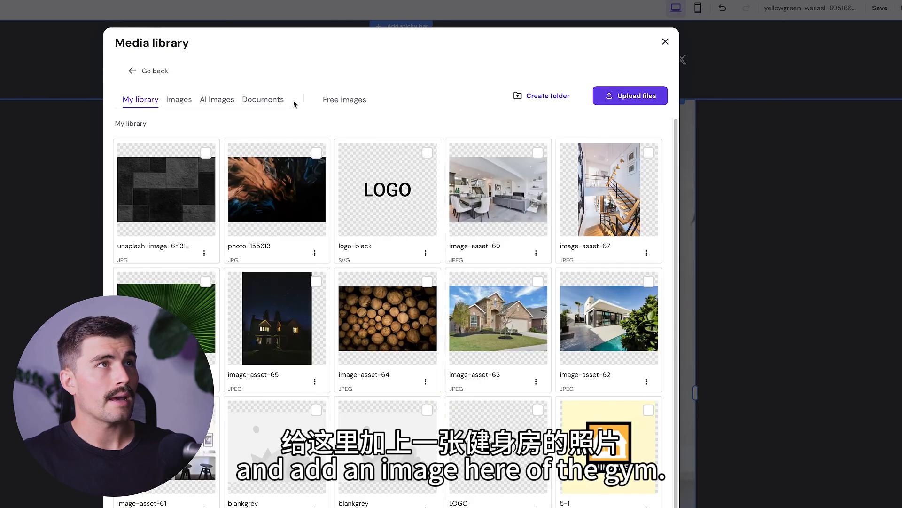
pyautogui.click(362, 99)
pyautogui.click(253, 133)
pyautogui.write('dark gym')
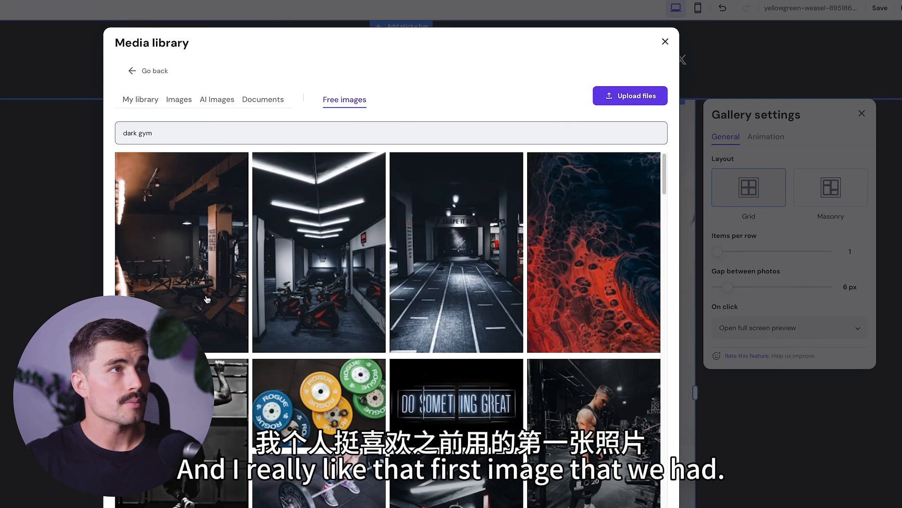
pyautogui.click(205, 295)
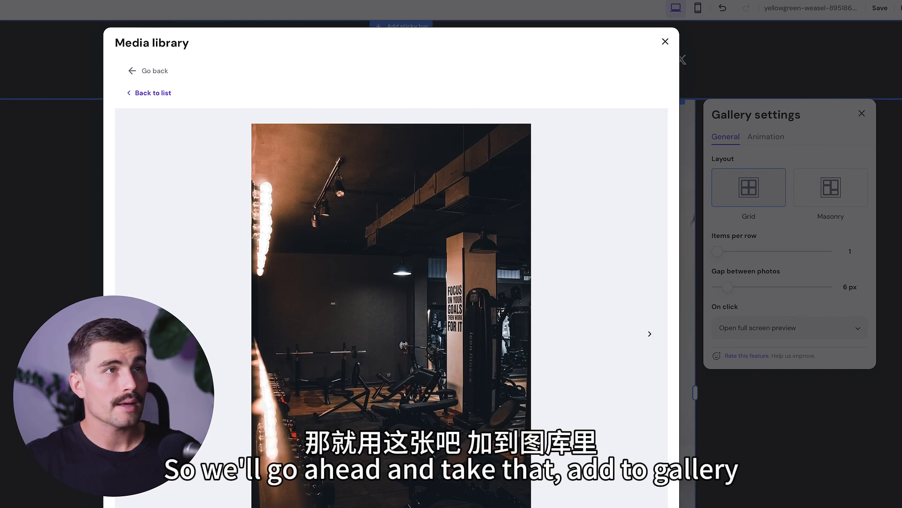
pyautogui.click(630, 507)
pyautogui.click(237, 112)
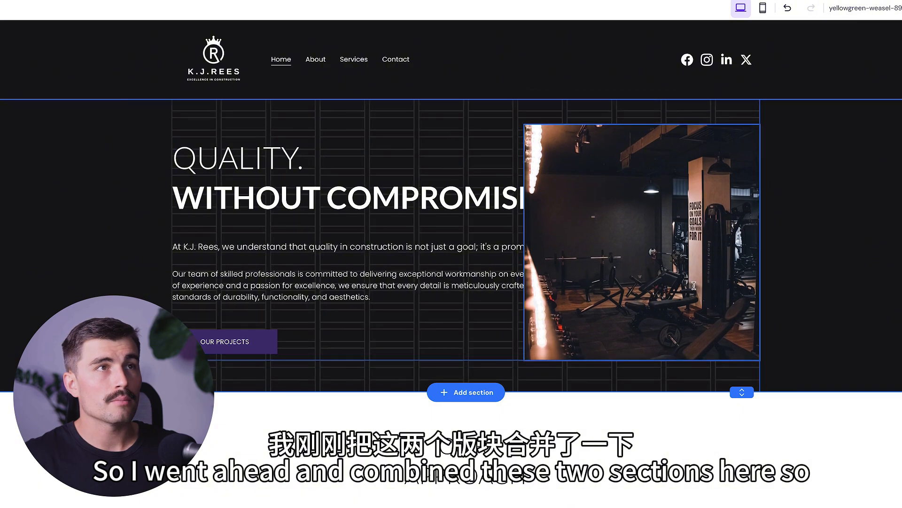
# - Narrow the homepage's "Quality. Without Compromise." text block, place the gym image beside it, and enlarge the image to fill the remaining width
pyautogui.click(347, 233)
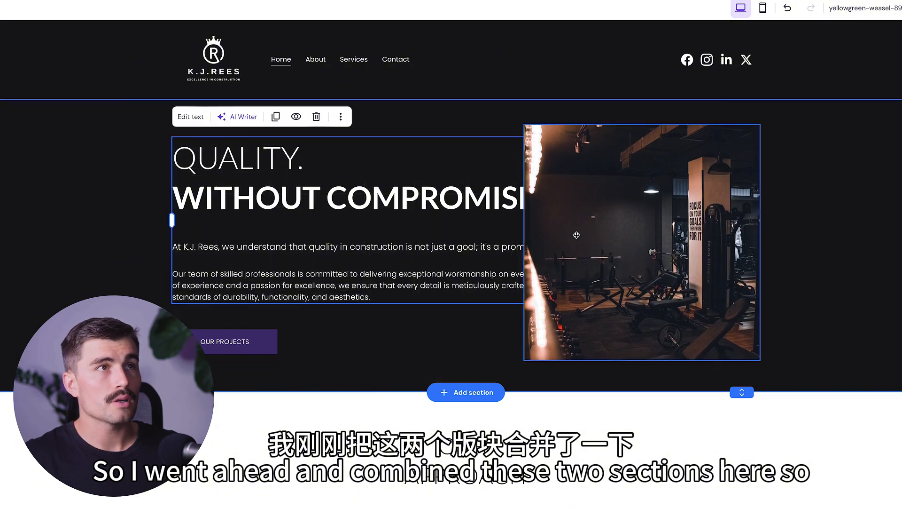
pyautogui.click(526, 241)
pyautogui.moveTo(527, 242); pyautogui.dragTo(356, 350)
pyautogui.click(550, 250)
pyautogui.click(616, 220)
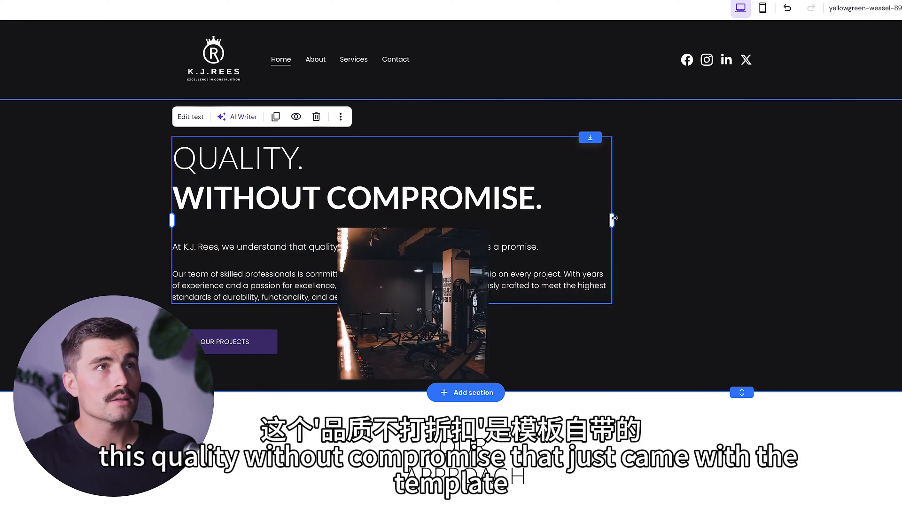
pyautogui.moveTo(613, 220); pyautogui.dragTo(507, 220)
pyautogui.moveTo(474, 290); pyautogui.dragTo(711, 212)
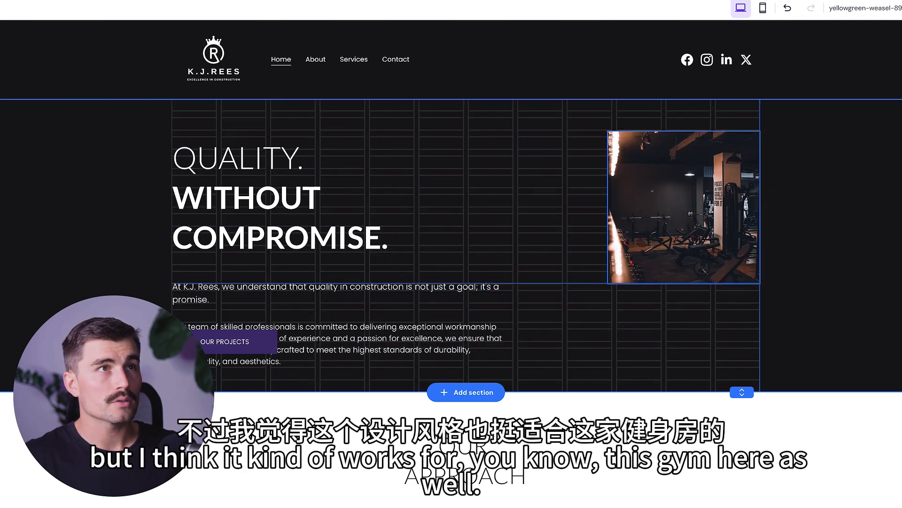
pyautogui.moveTo(608, 250); pyautogui.dragTo(570, 251)
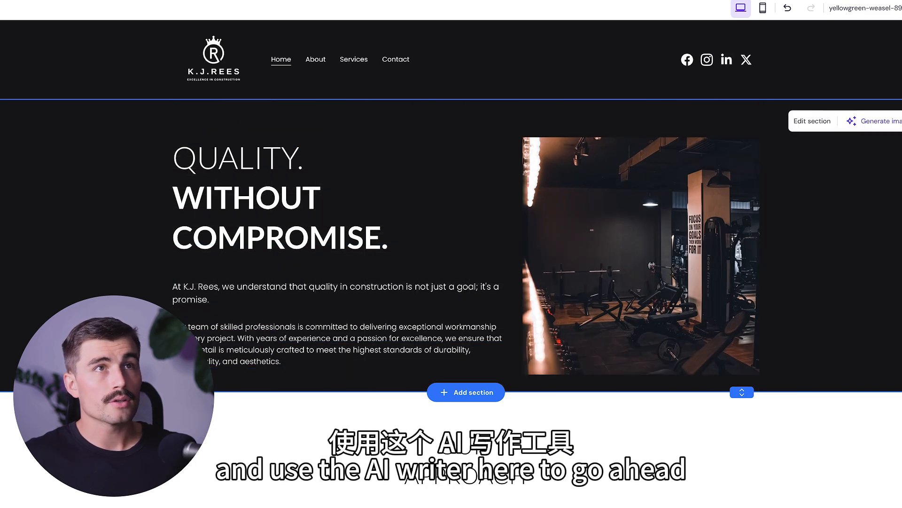
# - Generate homepage text with AI Writer, describing a welcome to the gym Iron Paradise that encourages visitors to download a free workout template
pyautogui.click(265, 315)
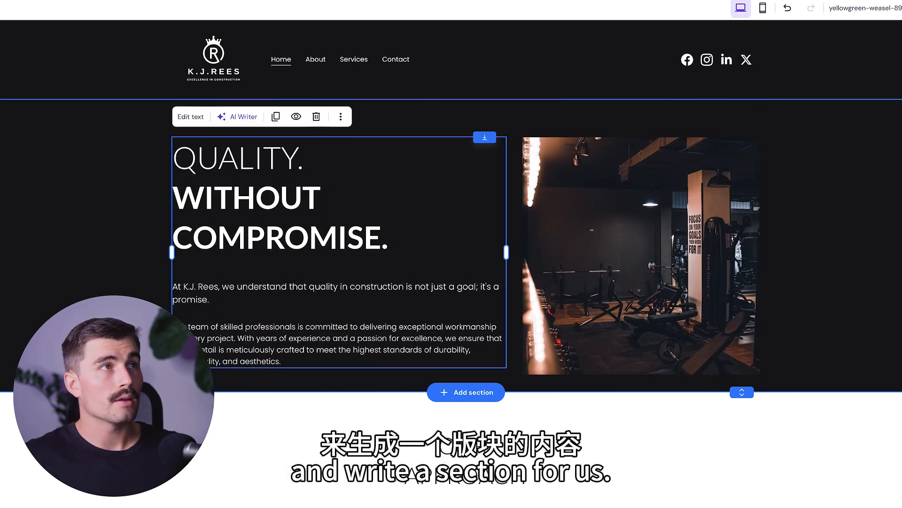
pyautogui.click(239, 116)
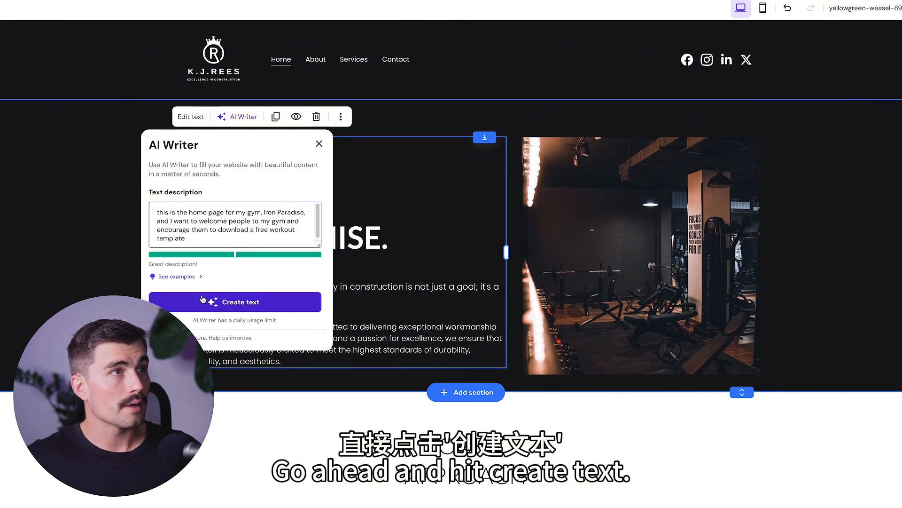
pyautogui.click(203, 299)
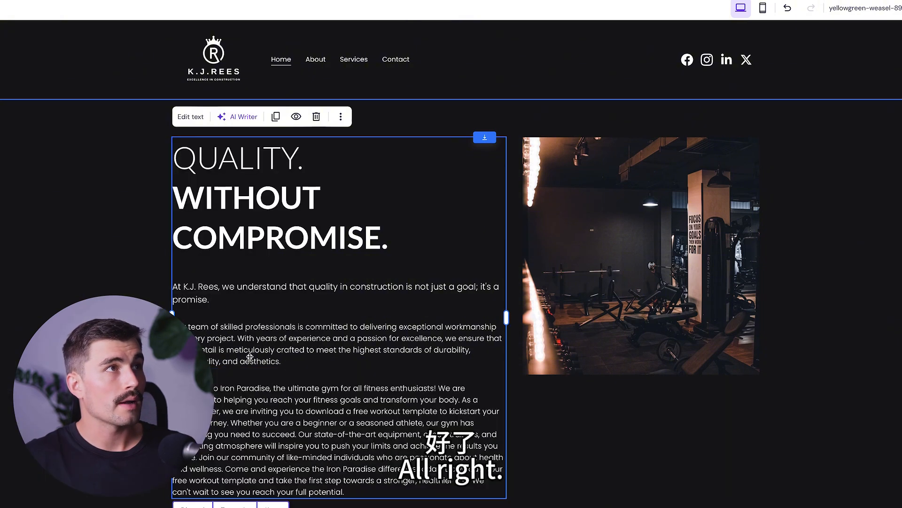
# - Delete the template's K.J. Rees construction paragraphs between the homepage heading and the Iron Paradise welcome paragraph
pyautogui.click(191, 117)
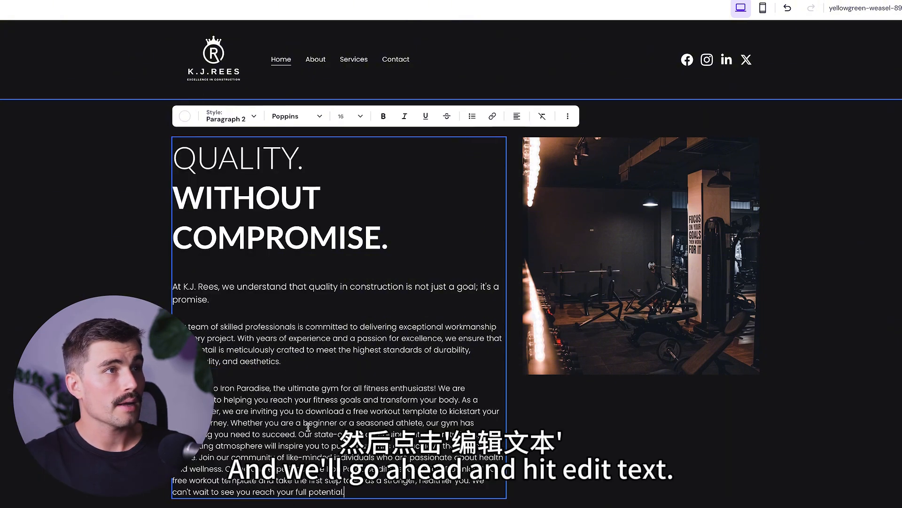
pyautogui.moveTo(294, 360); pyautogui.dragTo(193, 282)
pyautogui.press('BackSpace')
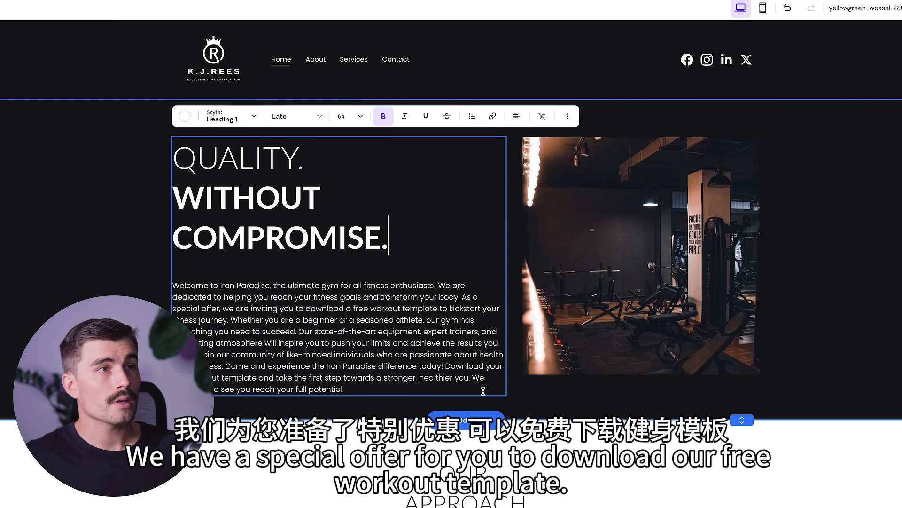
# - Add a button below the homepage welcome text and change its fill color to white
pyautogui.click(13, 59)
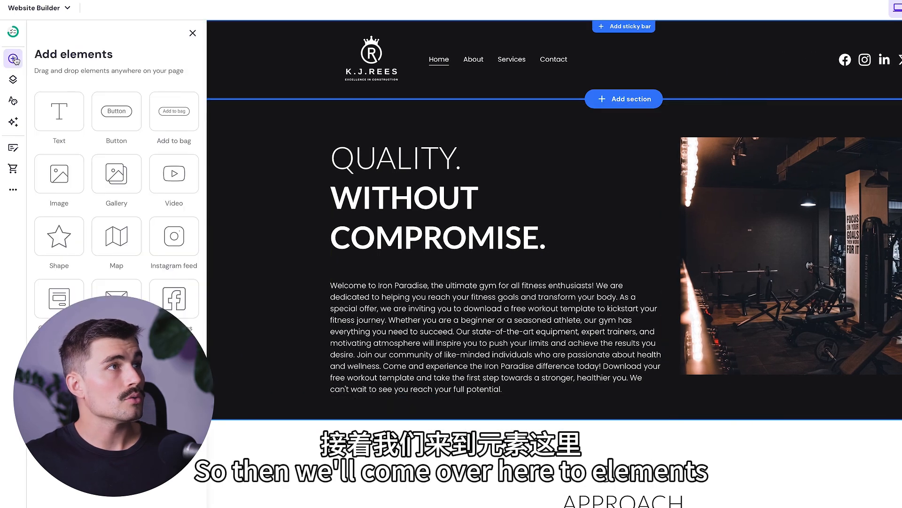
pyautogui.click(121, 122)
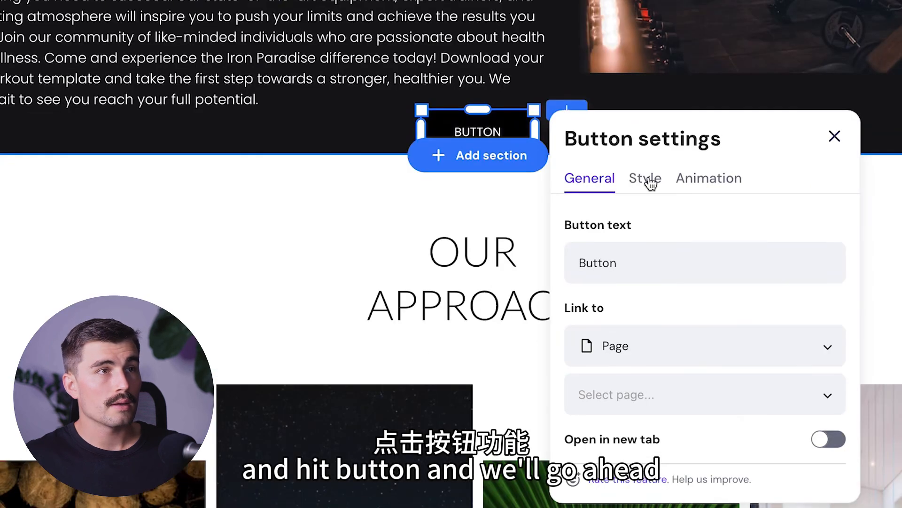
pyautogui.click(651, 184)
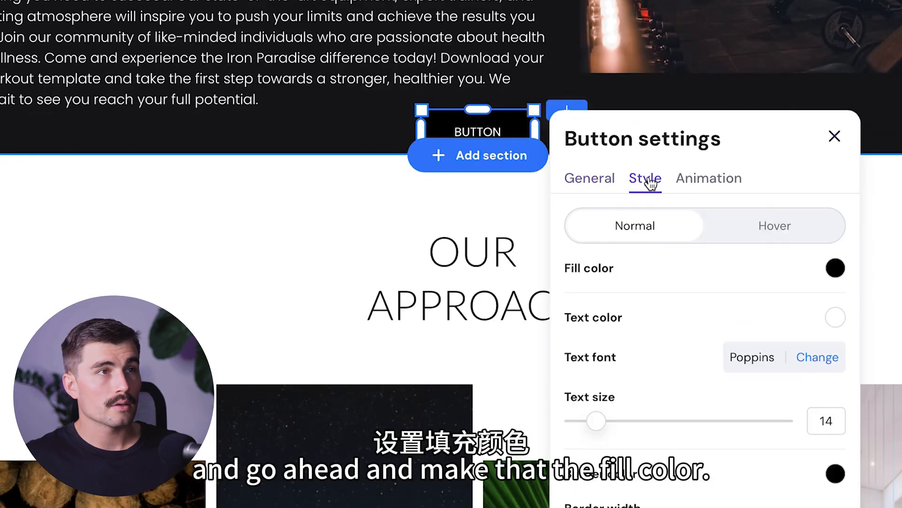
pyautogui.click(836, 269)
pyautogui.click(873, 215)
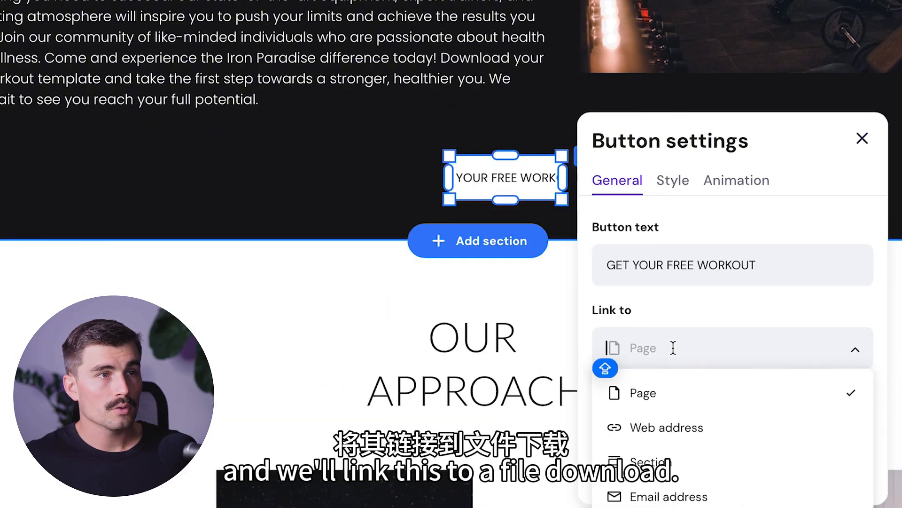
# - Set the "GET YOUR FREE WORKOUT" button's link type to File download without choosing a file, and widen the button
pyautogui.scroll(-1, 673, 348)
pyautogui.scroll(-1, 673, 347)
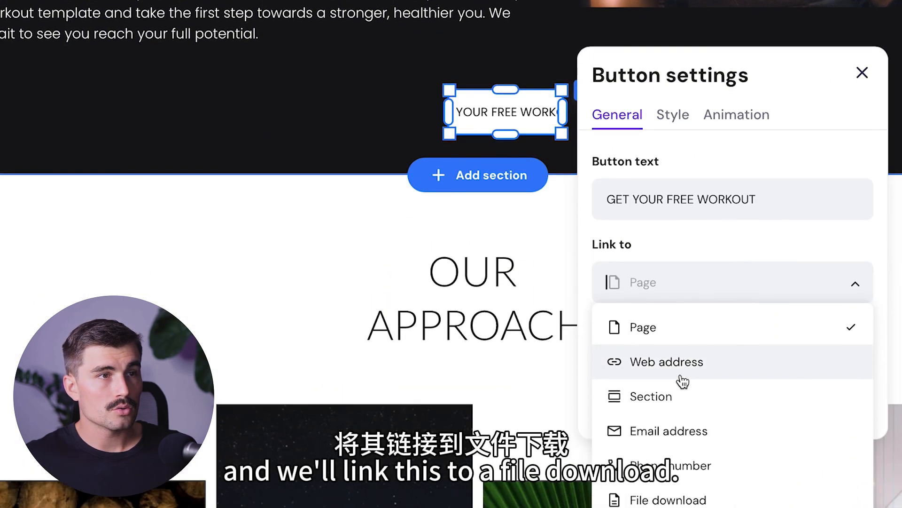
pyautogui.click(667, 497)
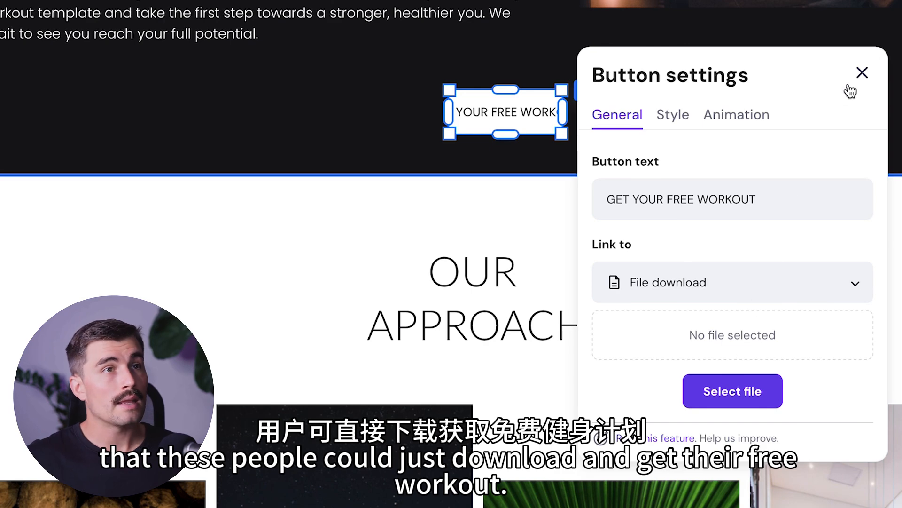
pyautogui.click(863, 76)
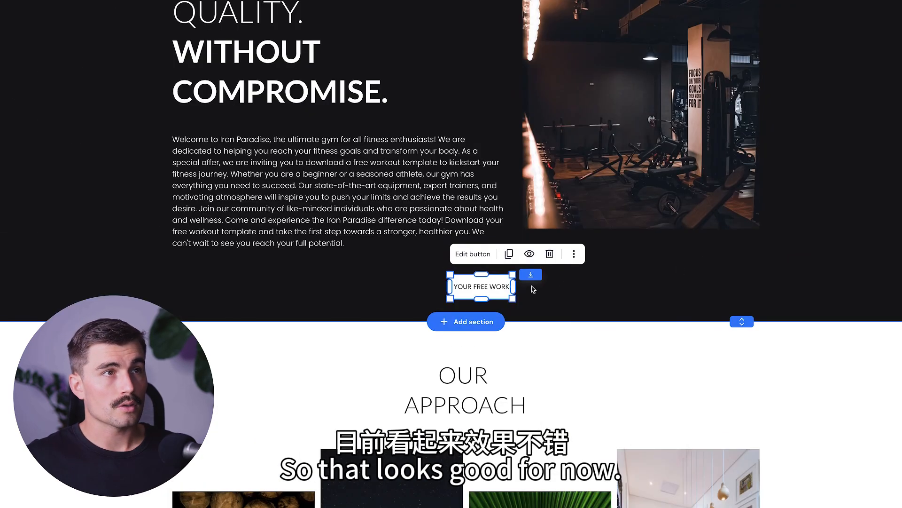
pyautogui.moveTo(533, 286)
pyautogui.mouseDown()
pyautogui.moveTo(614, 286)
pyautogui.moveTo(540, 286)
pyautogui.mouseUp()
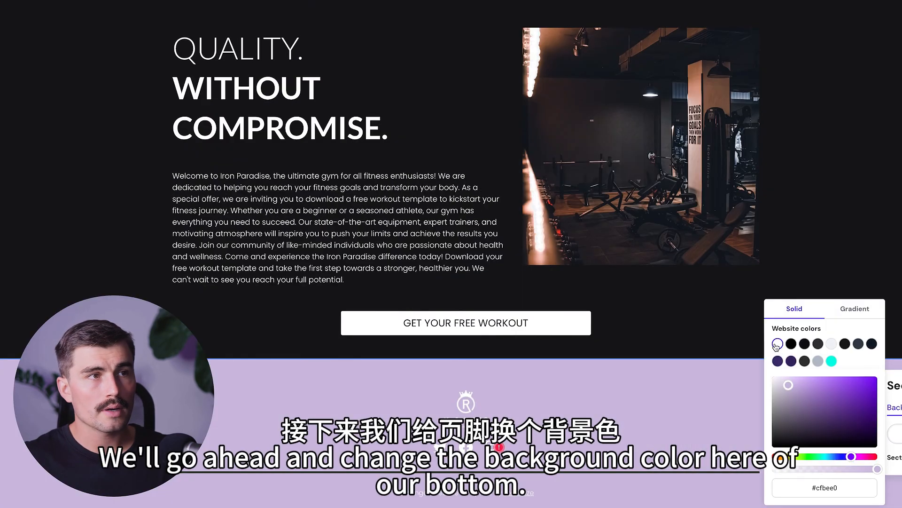
# - Change the footer section's background to the dark purple website color
pyautogui.click(777, 345)
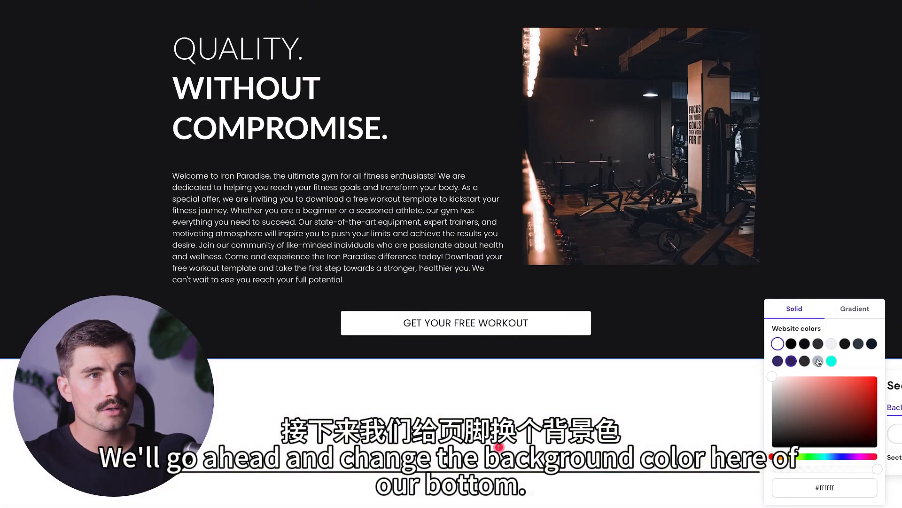
pyautogui.click(777, 361)
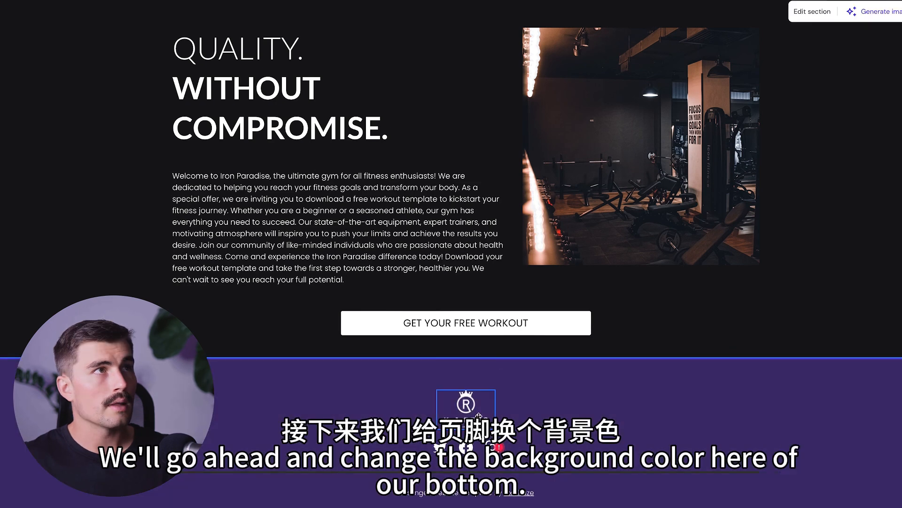
pyautogui.scroll(1, 726, 295)
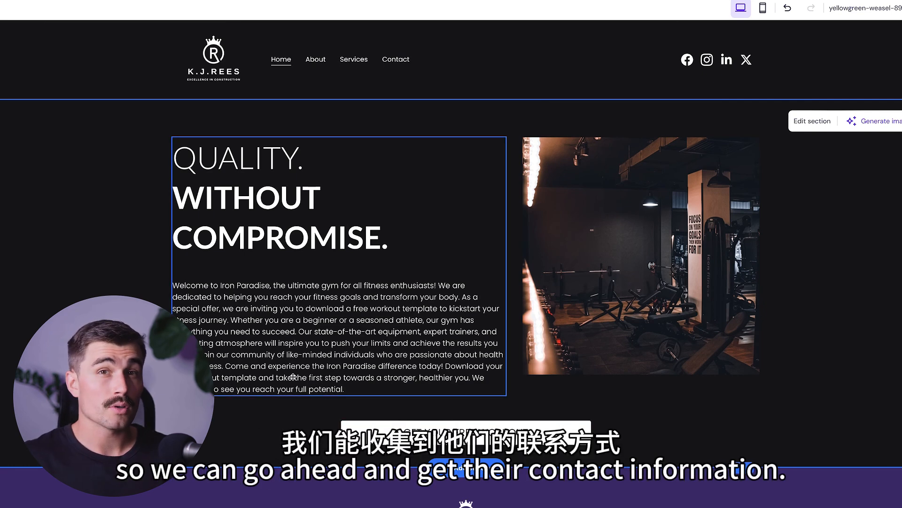
# - Look through the About page, including its gym image, mission, vision and team sections
pyautogui.click(314, 62)
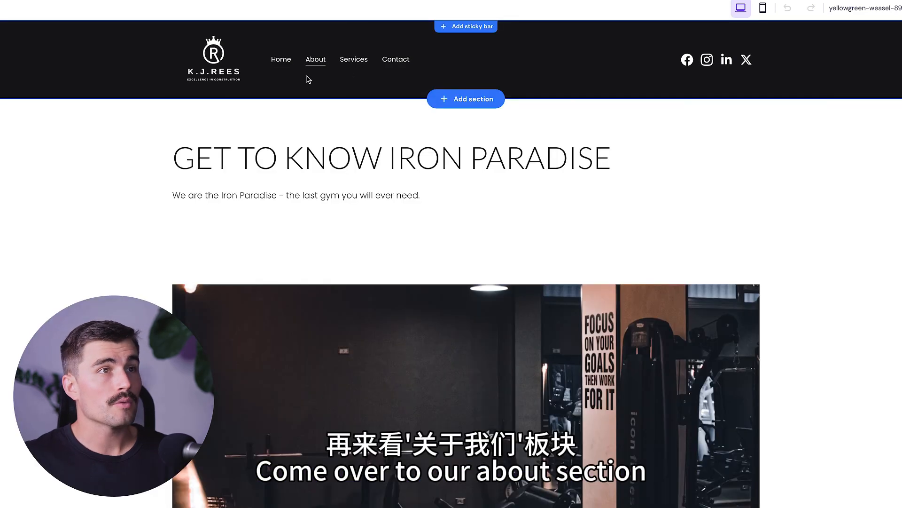
pyautogui.scroll(-3, 84, 291)
pyautogui.scroll(-5, 291, 296)
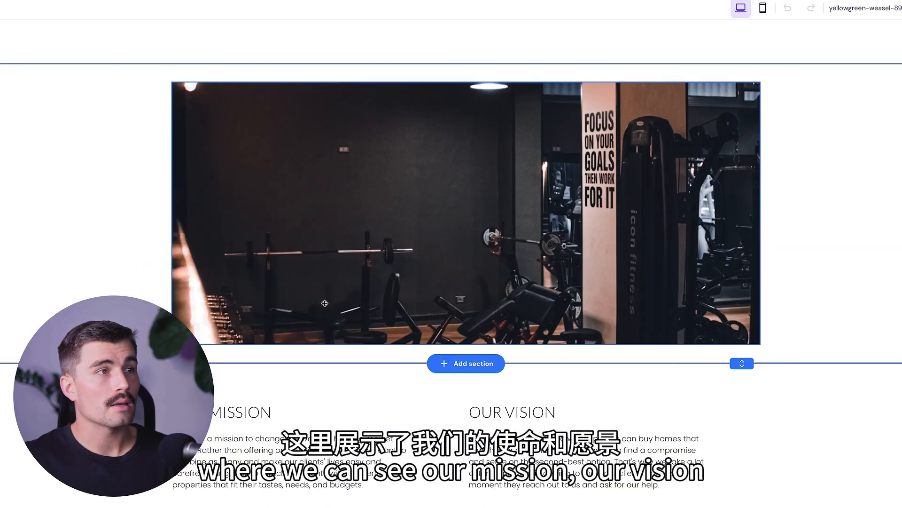
pyautogui.scroll(-5, 316, 272)
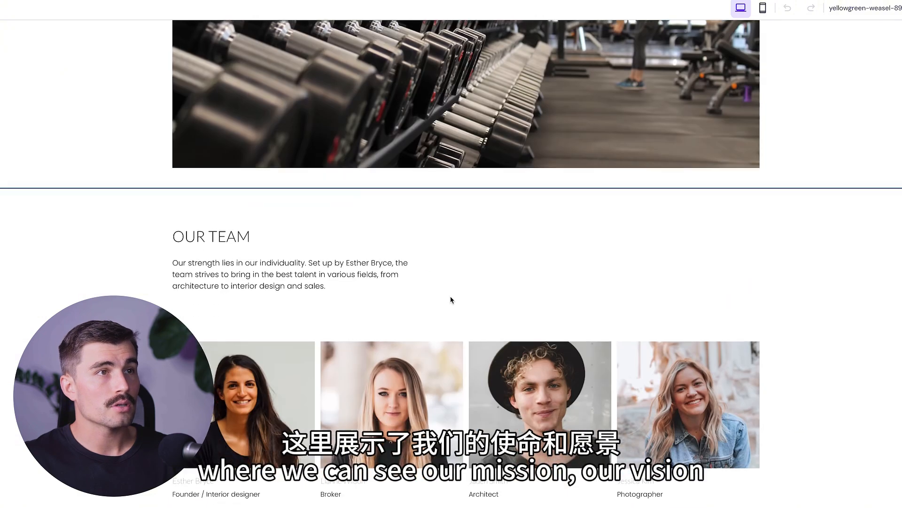
pyautogui.scroll(6, 408, 375)
pyautogui.scroll(6, 408, 375)
# - Review the Services page with its three service cards and the Contact page with its contact form
pyautogui.click(354, 59)
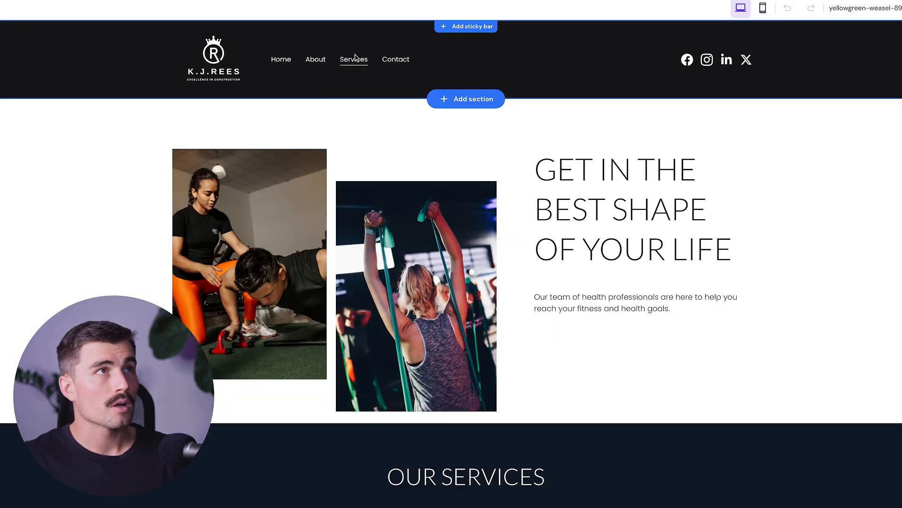
pyautogui.scroll(-6, 88, 245)
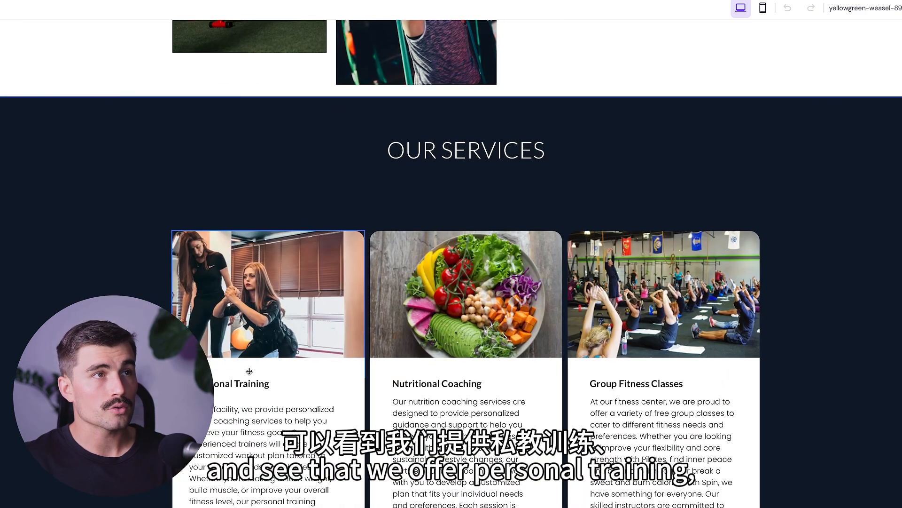
pyautogui.scroll(-4, 740, 369)
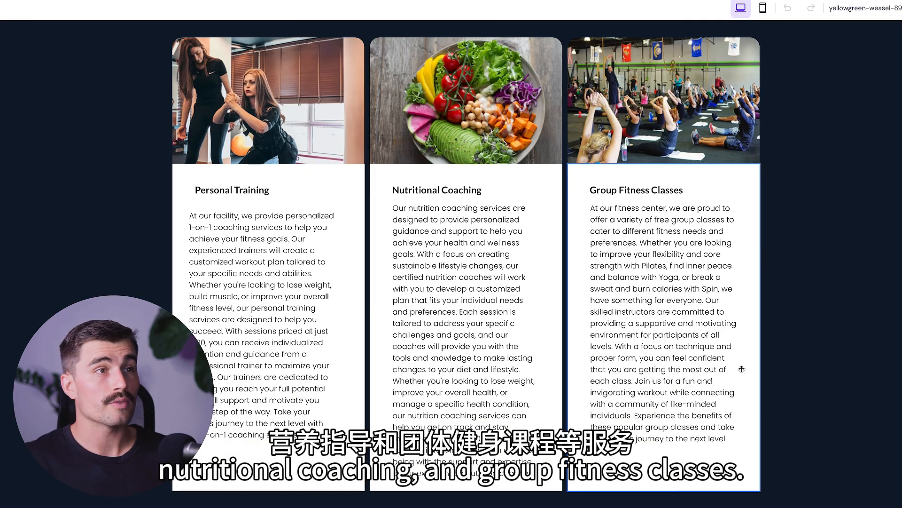
pyautogui.scroll(-8, 742, 369)
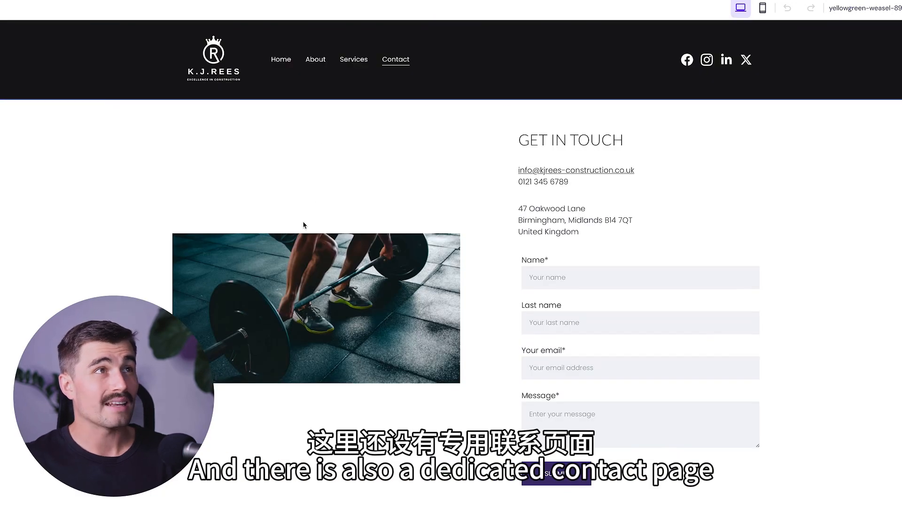
pyautogui.scroll(-1, 311, 156)
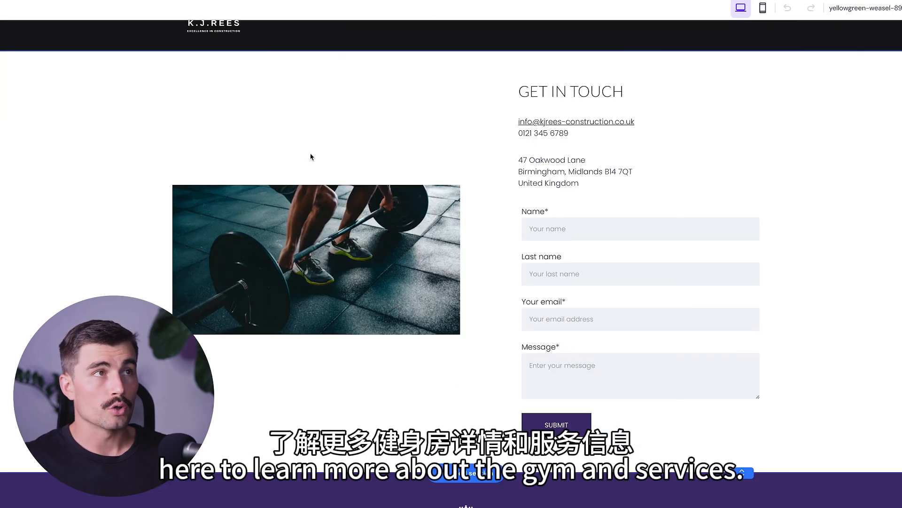
pyautogui.scroll(1, 308, 149)
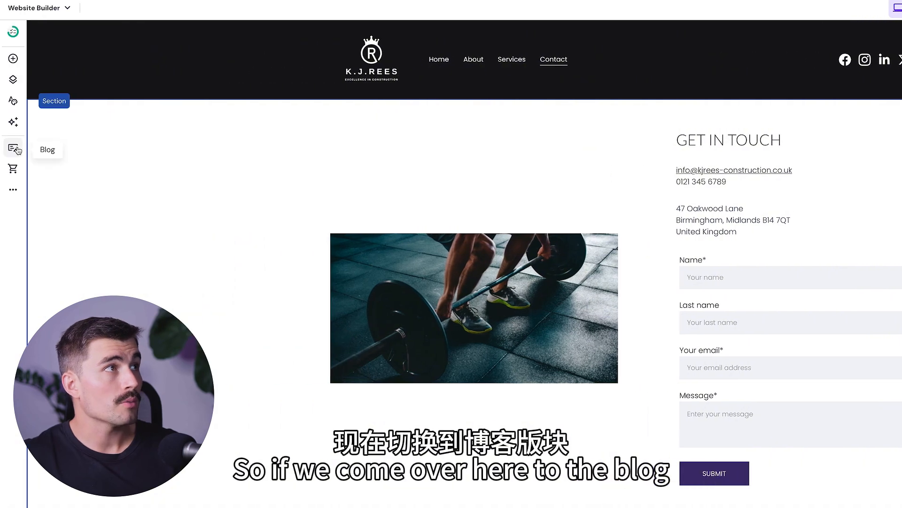
# - Open the first sample post in the site's blog and inspect its post content text
pyautogui.click(14, 148)
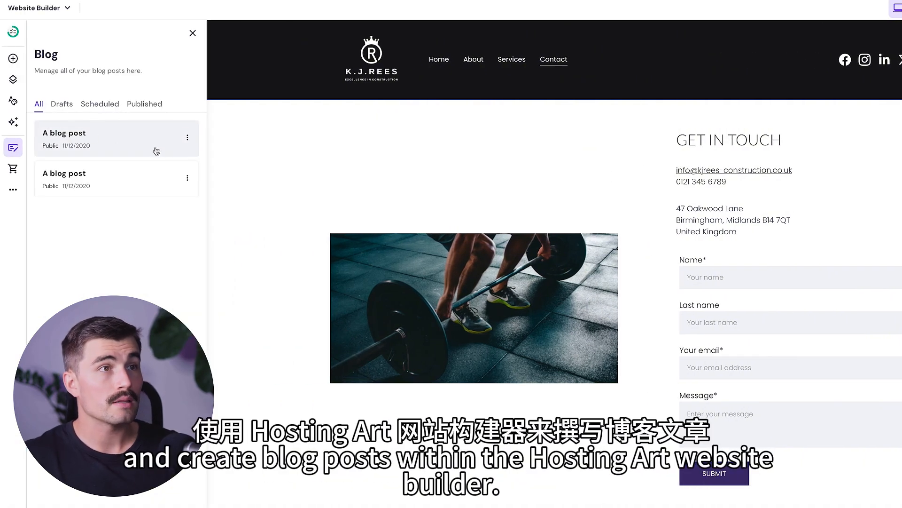
pyautogui.click(99, 137)
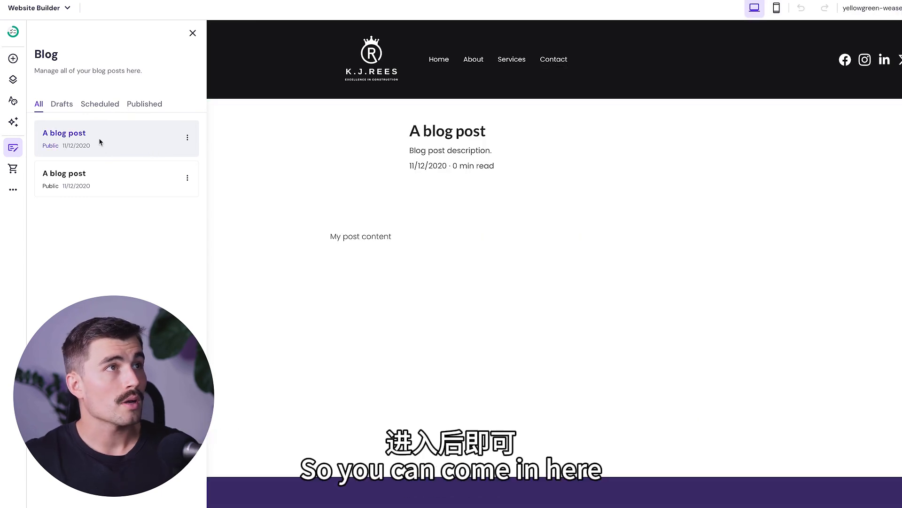
pyautogui.click(186, 137)
pyautogui.click(263, 146)
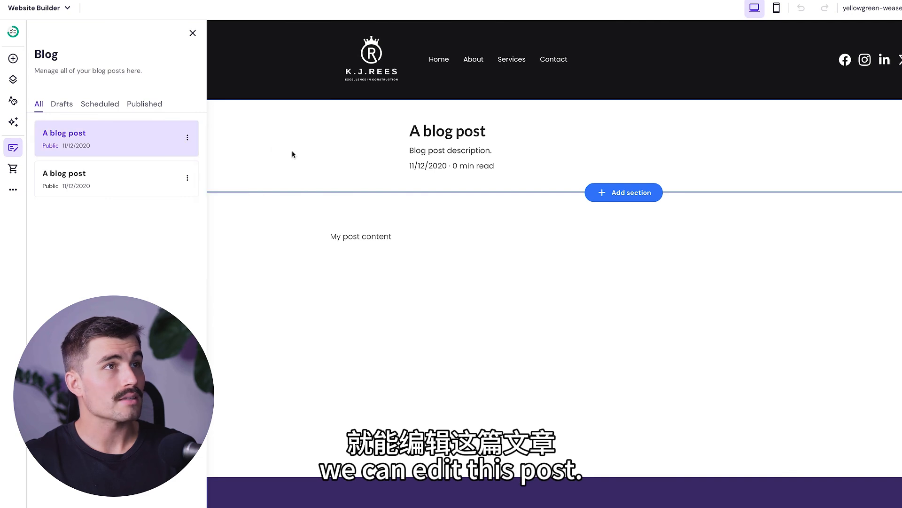
pyautogui.click(364, 234)
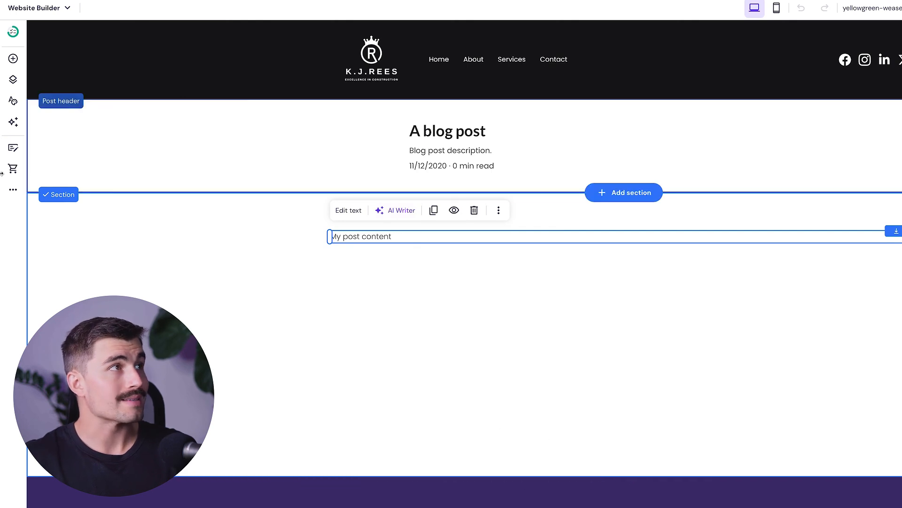
pyautogui.click(341, 269)
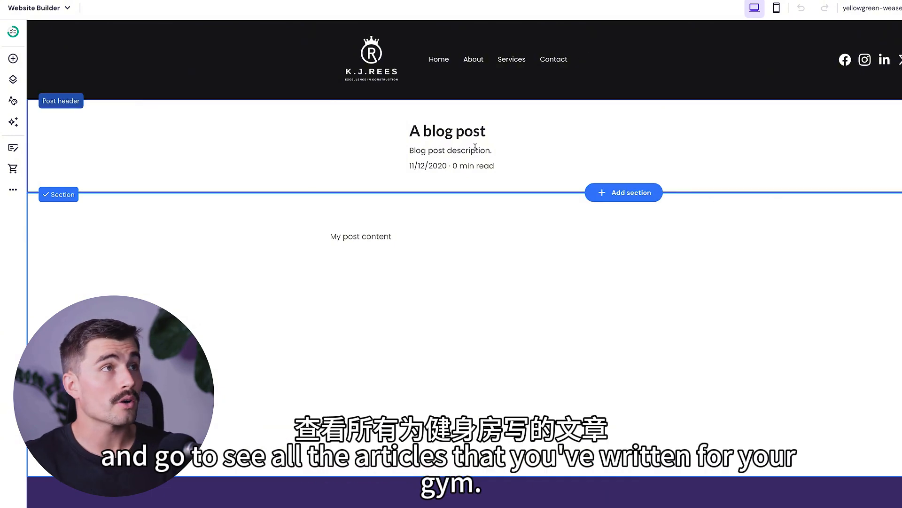
# - Add a pre-made Blog page to the site's main navigation and save its page settings with the default name and URL
pyautogui.click(13, 80)
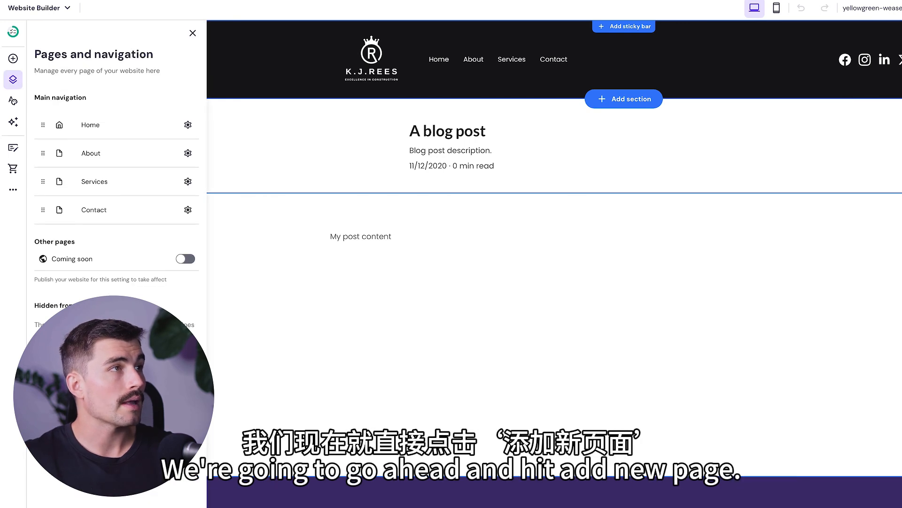
pyautogui.click(115, 456)
pyautogui.click(181, 184)
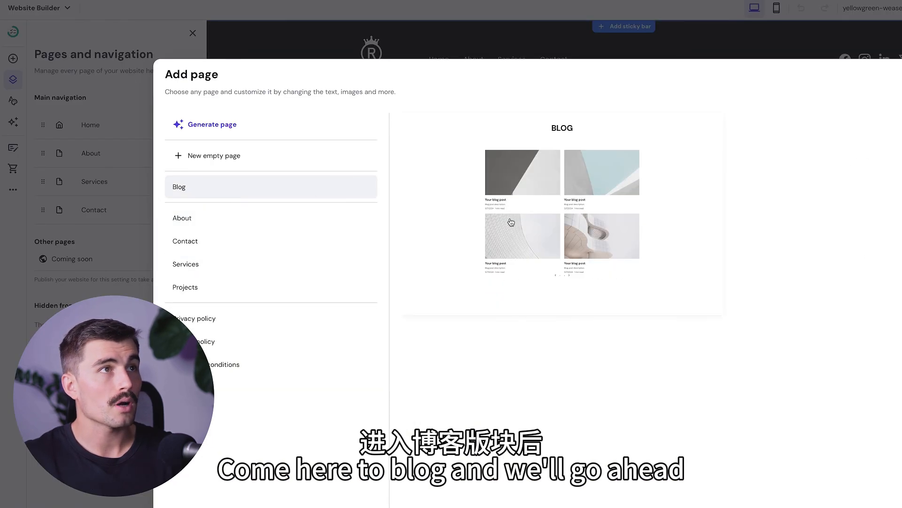
pyautogui.click(643, 225)
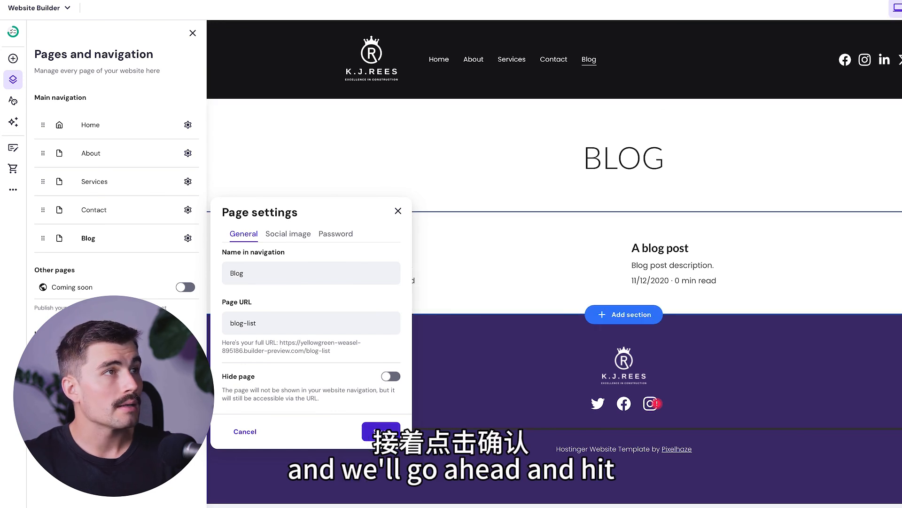
pyautogui.click(381, 431)
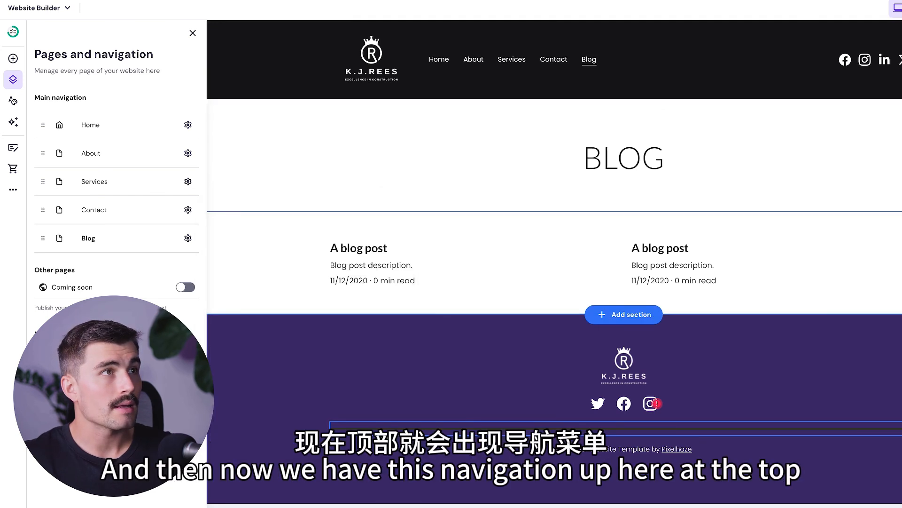
# - Open the second sample post from the blog page and generate AI Writer text about staying hydrated while working out in its content
pyautogui.click(587, 63)
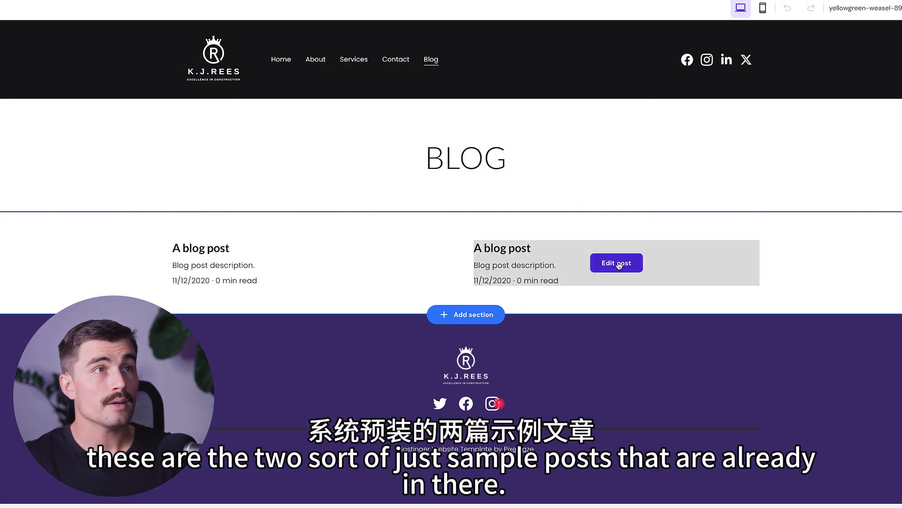
pyautogui.click(619, 264)
pyautogui.click(238, 236)
pyautogui.click(240, 211)
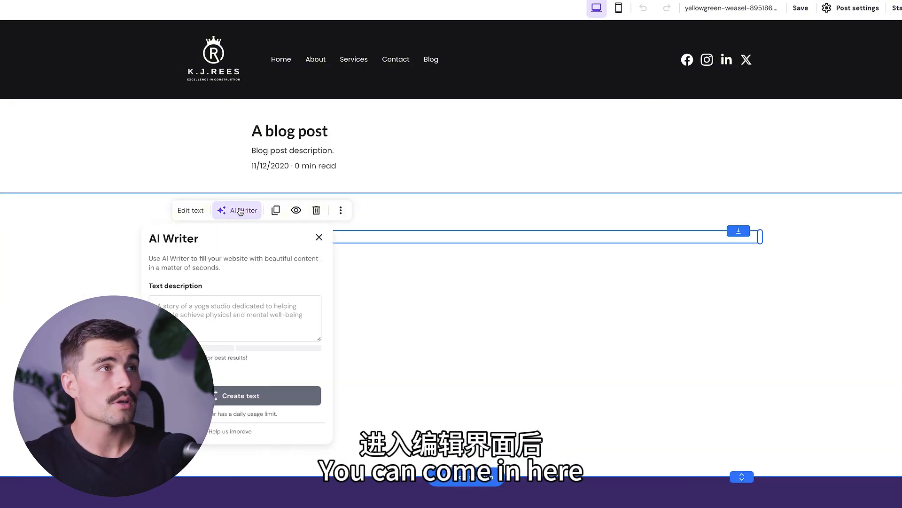
pyautogui.click(215, 338)
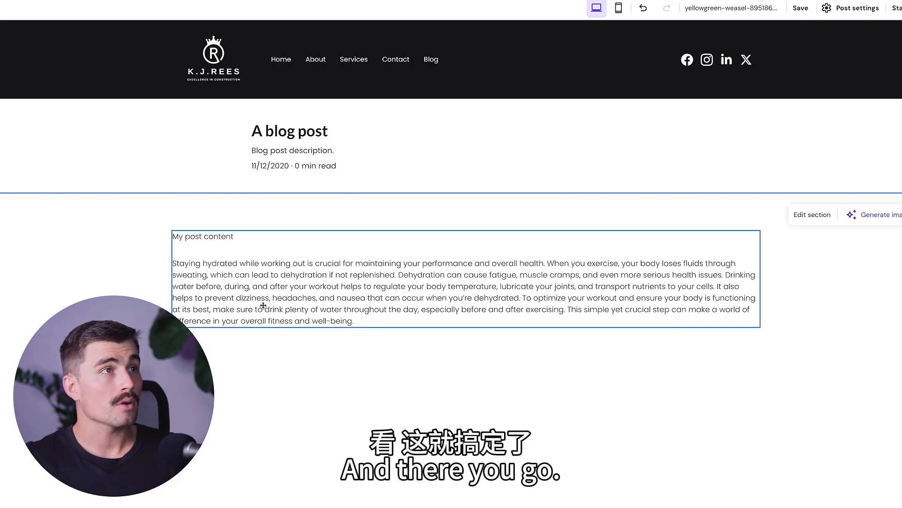
pyautogui.click(263, 306)
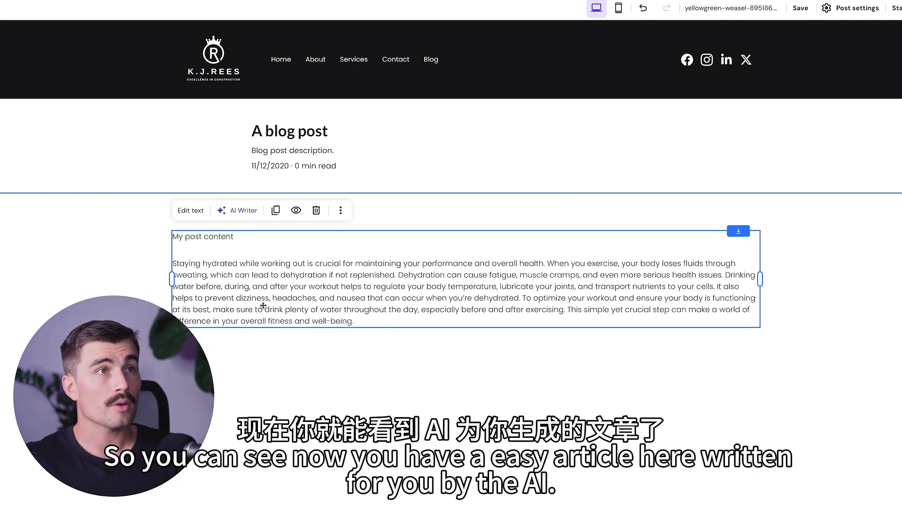